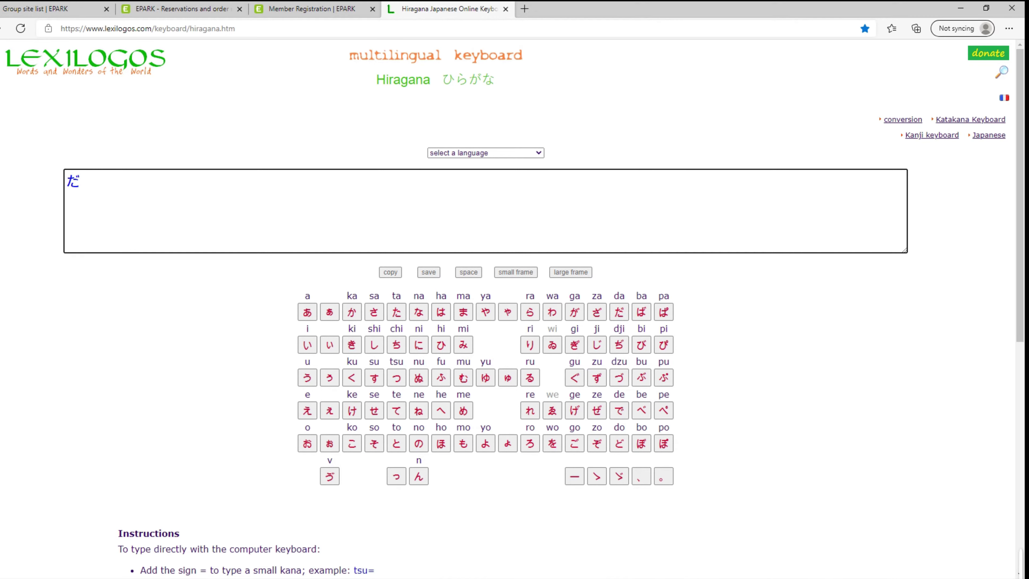
Step: Spell でぃ てぃー on the Lexilogos hiragana keyboard
left_click(619, 410)
left_click(329, 345)
left_click(397, 410)
left_click(329, 344)
left_click(575, 476)
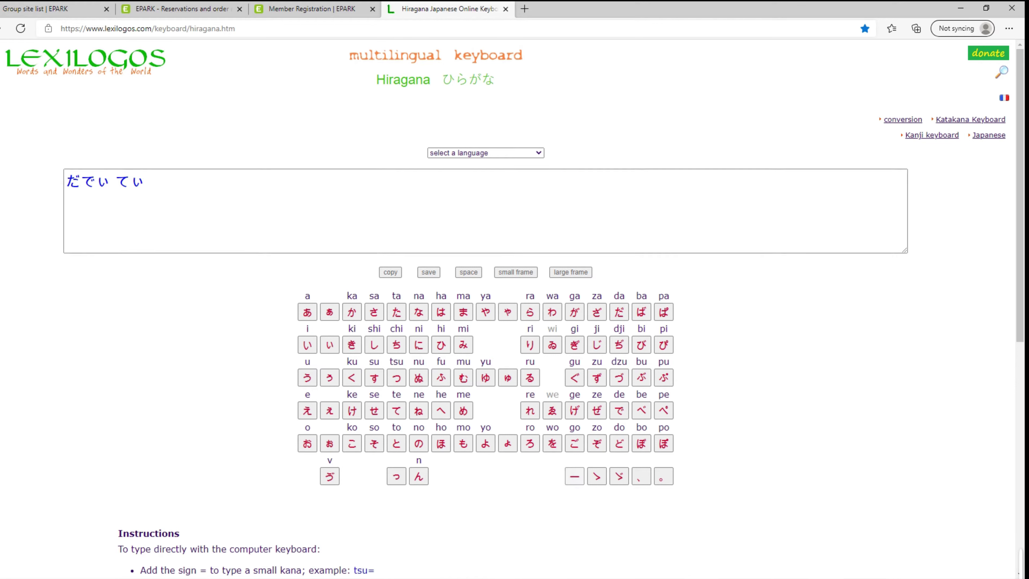
Step: Copy the hiragana call name and return to the EPARK member registration page
left_click_drag(161, 181, 65, 181)
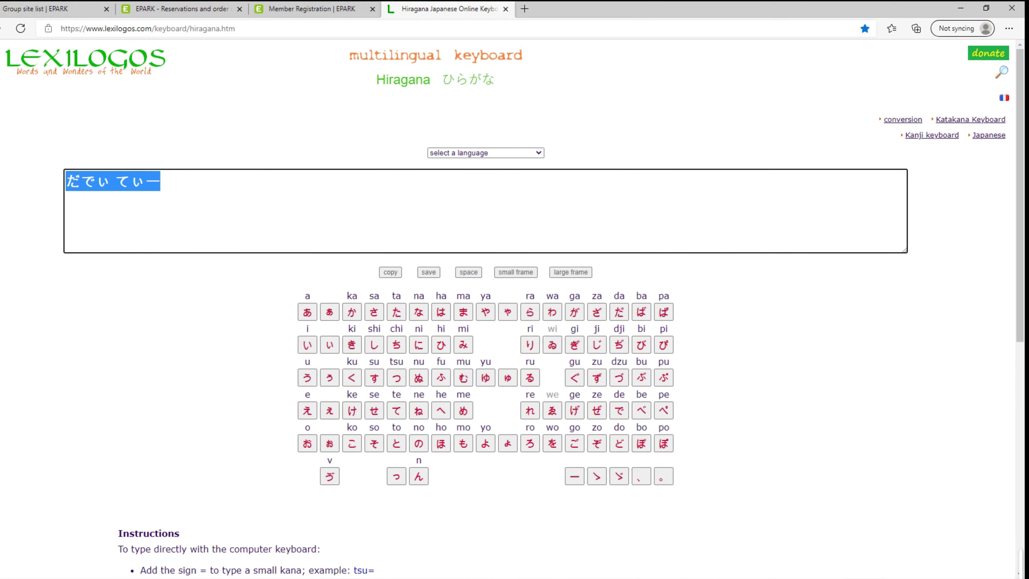
right_click(120, 182)
left_click(150, 233)
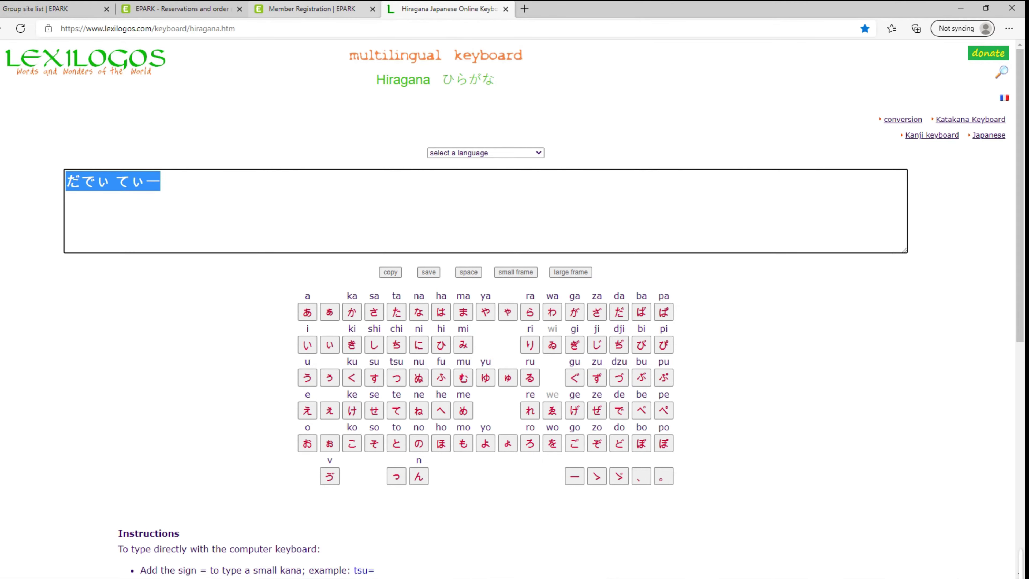
key("ctrl+shift+Tab")
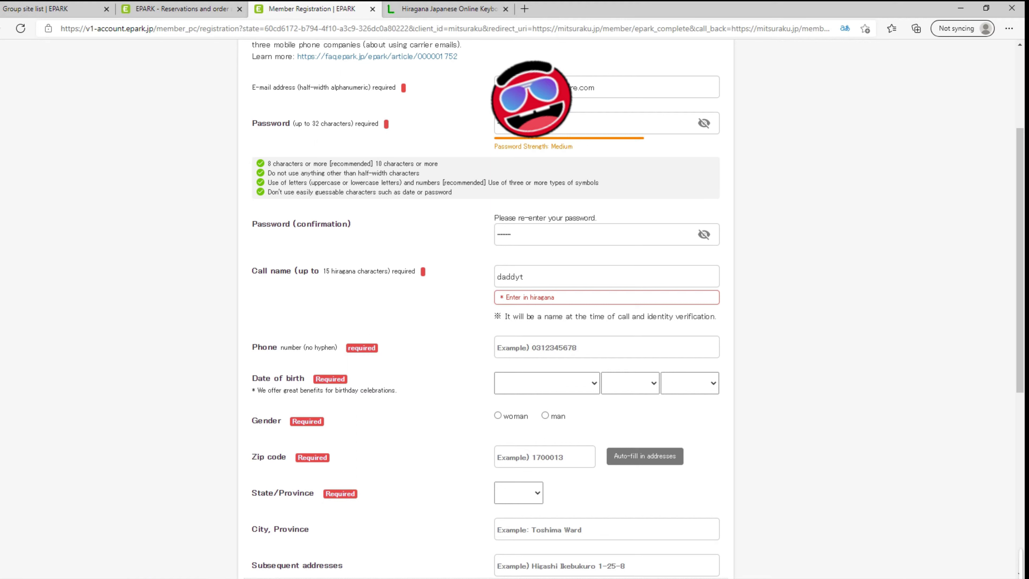
Step: Paste the hiragana call name into Call name and enter the phone number
left_click(567, 276)
key("ctrl+a")
key("ctrl+v")
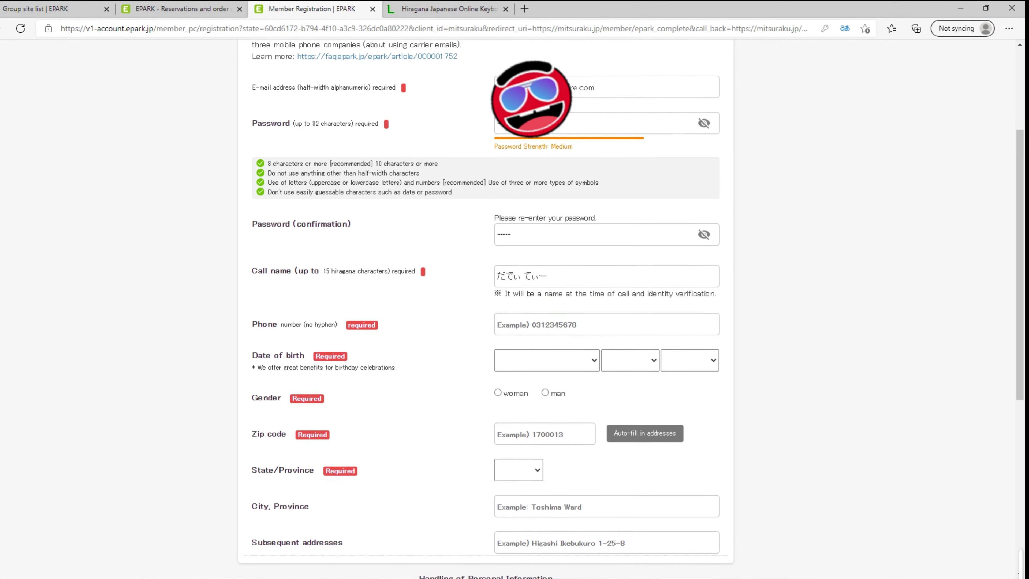
left_click(606, 324)
type("090123456789")
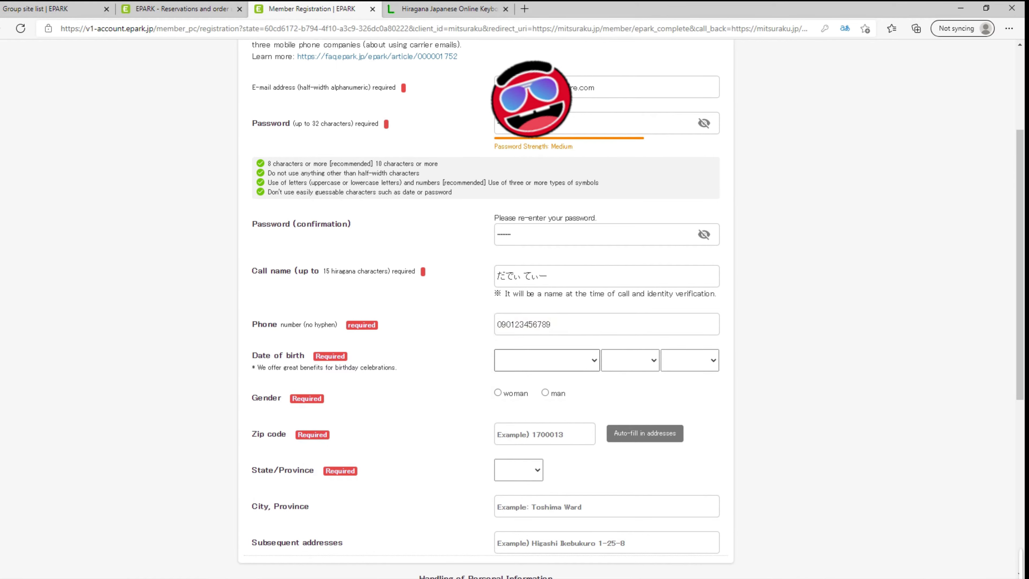
Step: Set birth date to January 1, 1979, prefecture to Kanagawa, and submit the registration
left_click(547, 360)
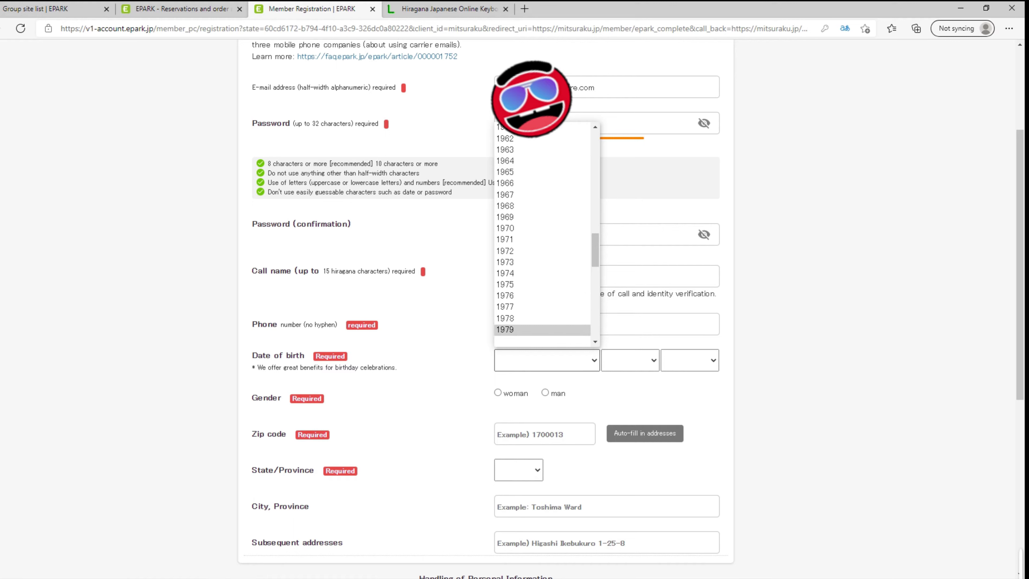
left_click(504, 329)
left_click(630, 360)
left_click(620, 379)
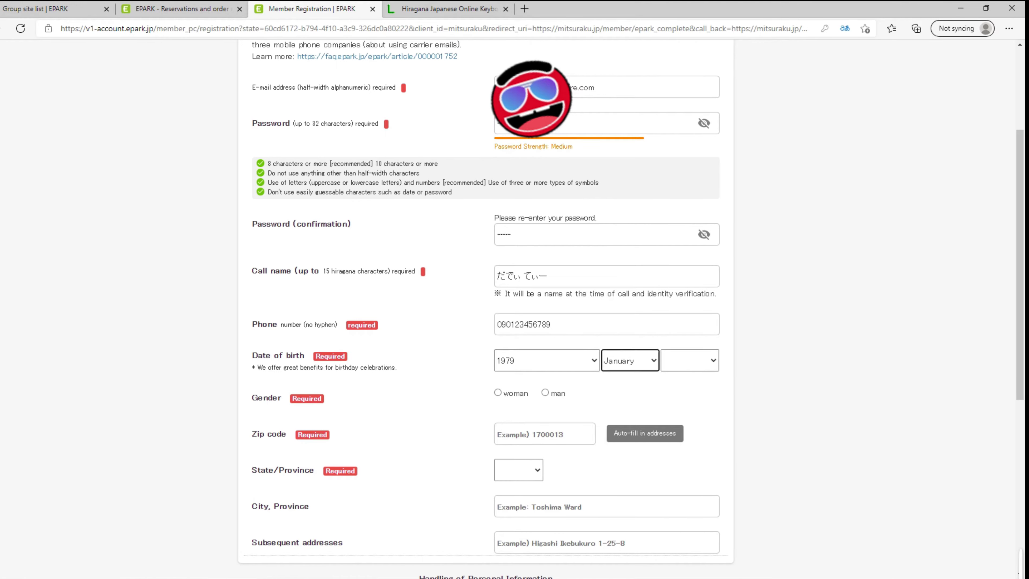
left_click(689, 360)
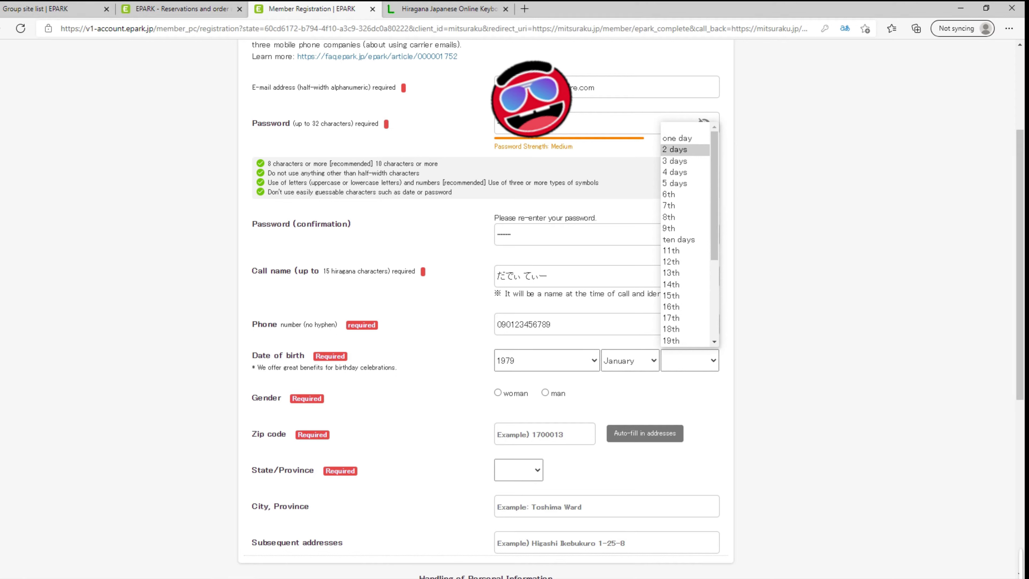
left_click(676, 138)
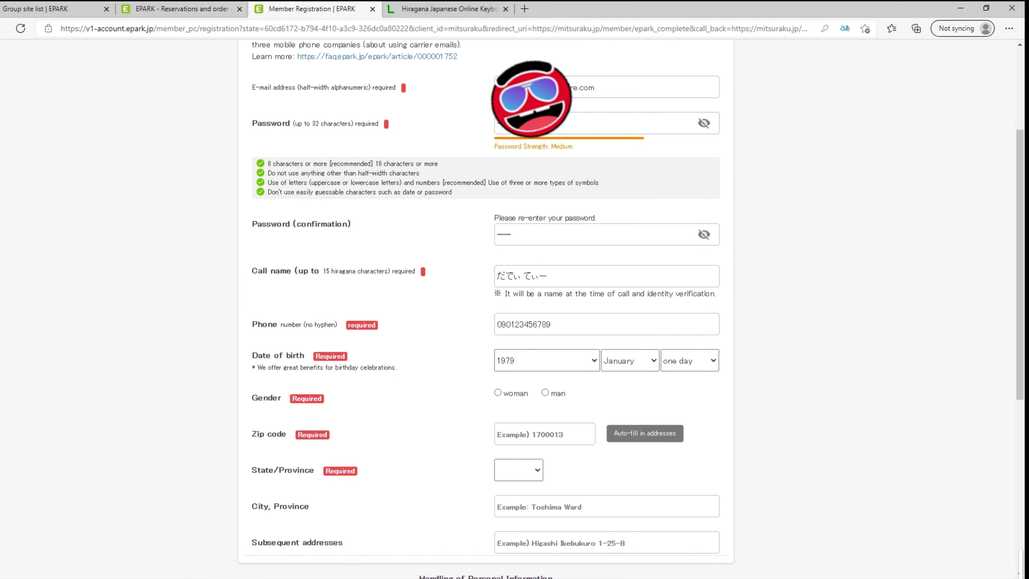
left_click(518, 469)
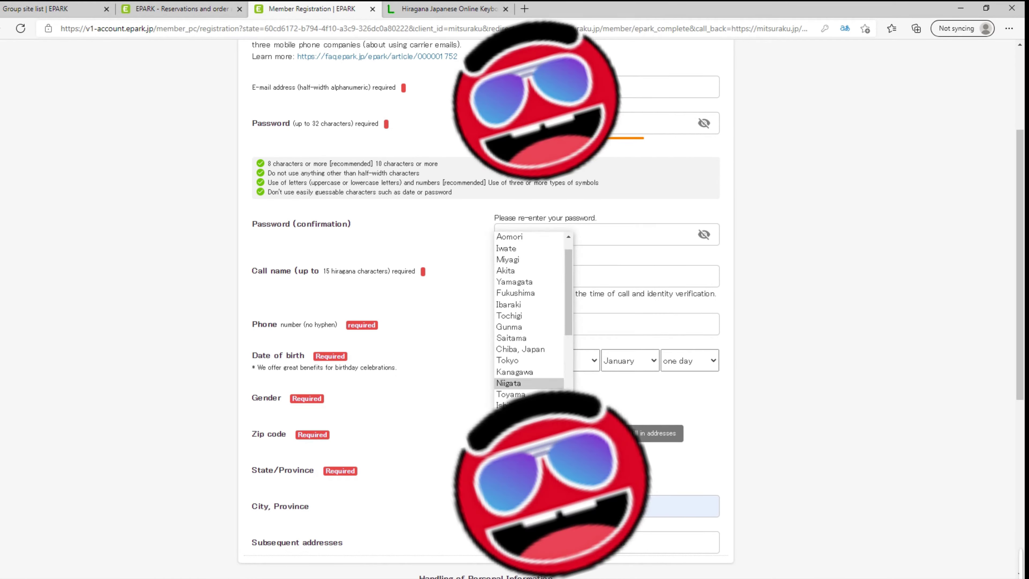
scroll(527, 316, "down", 3)
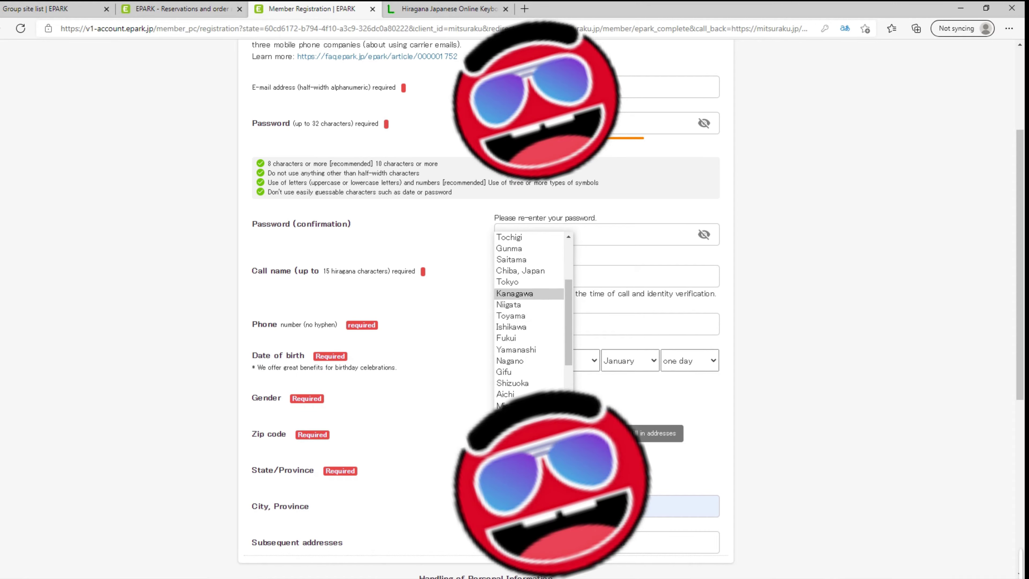
left_click(514, 294)
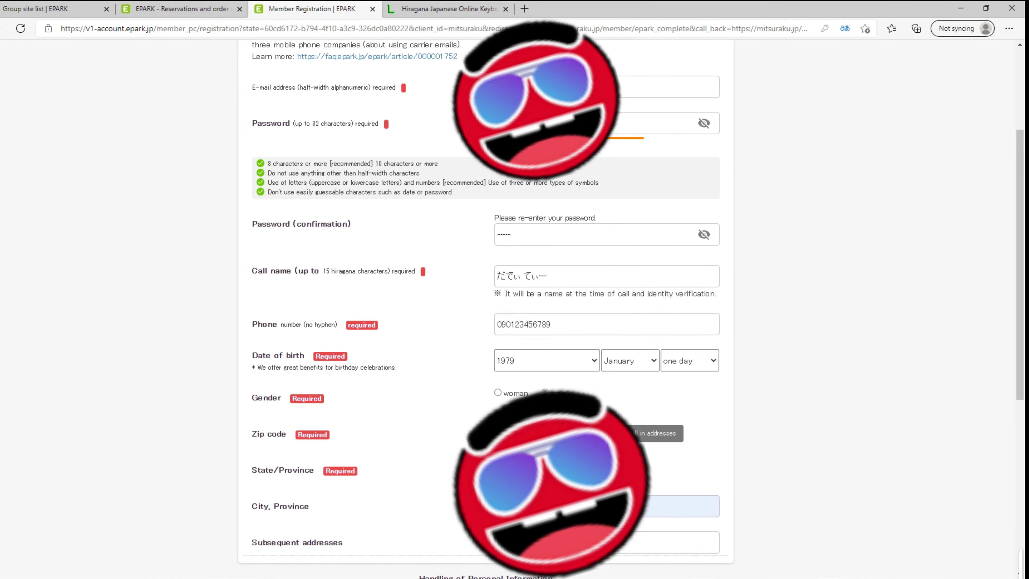
key("Return")
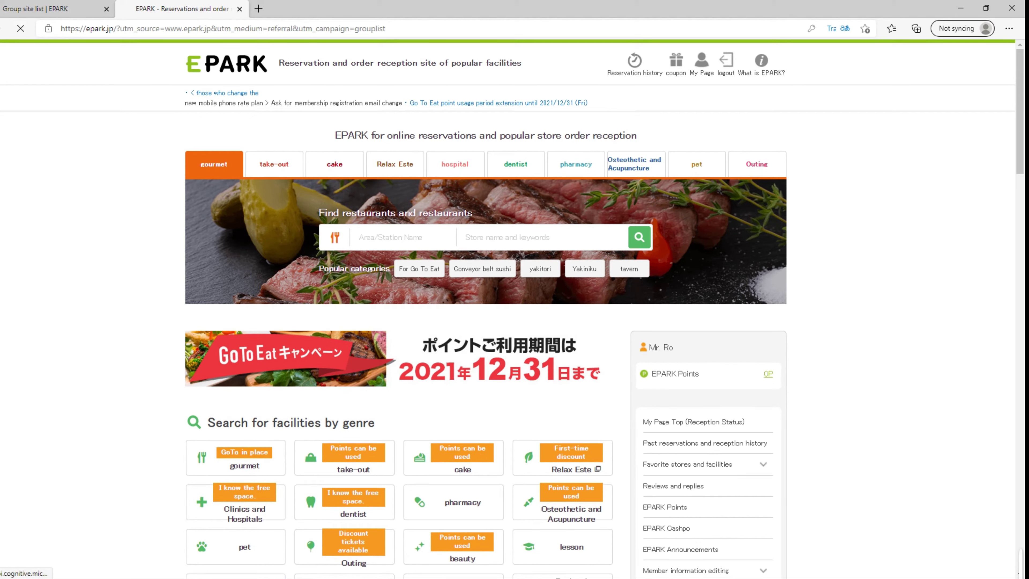
Step: Open the 'Online search and booking of domestic accommodation trips' EPARK Travel card
scroll(462, 290, "down", 6)
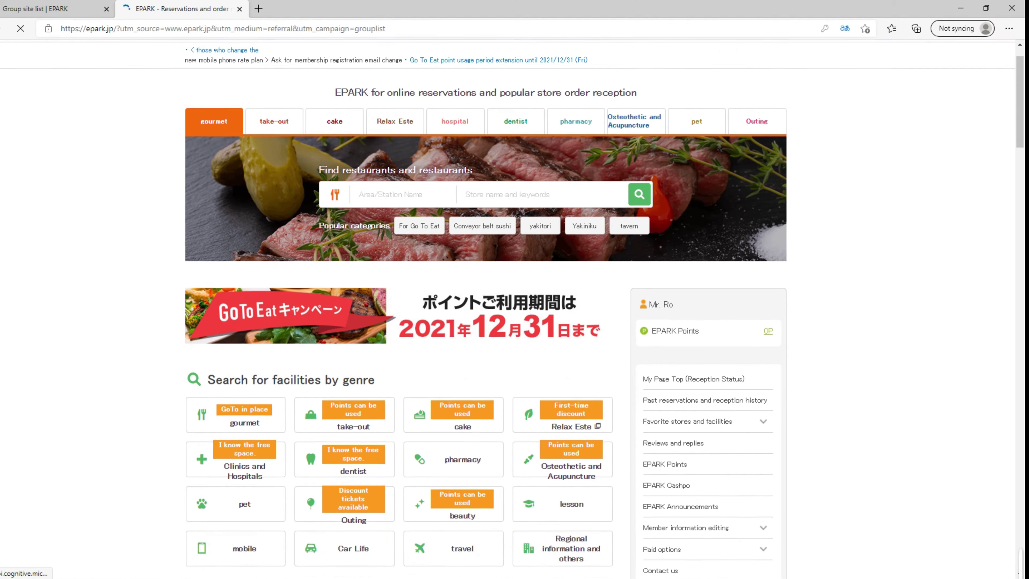
scroll(462, 290, "up", 1)
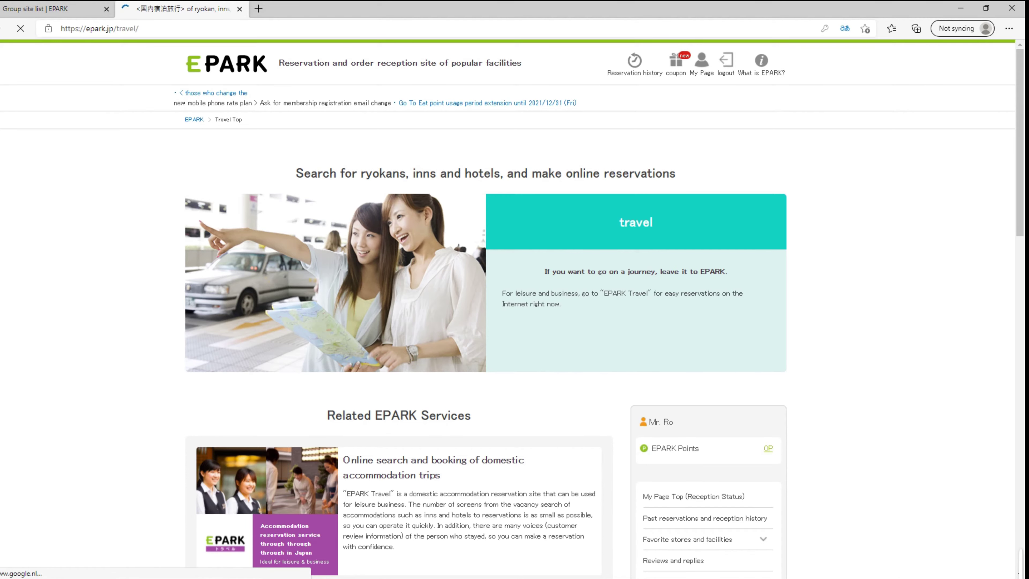
scroll(515, 308, "down", 5)
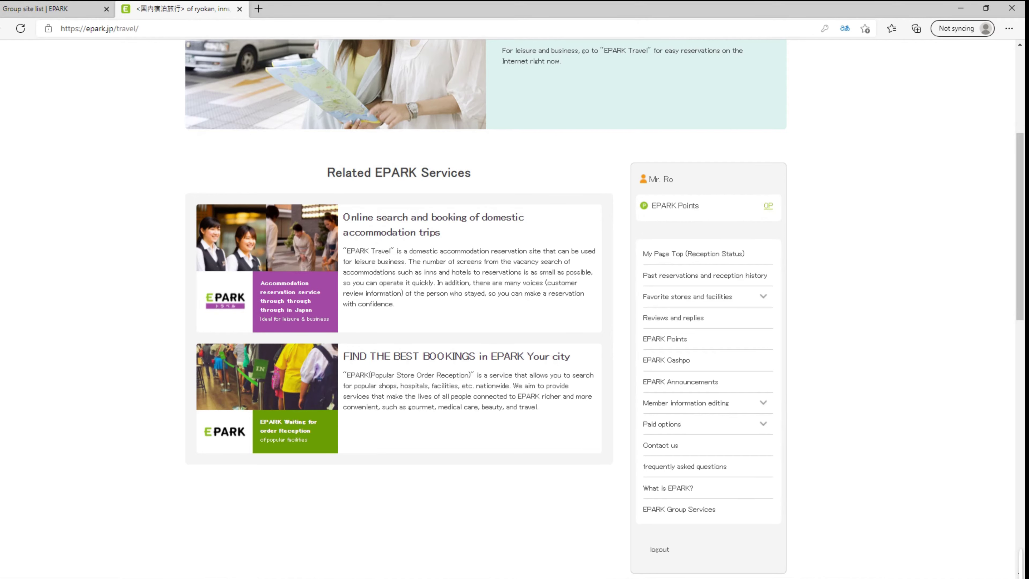
left_click(512, 309)
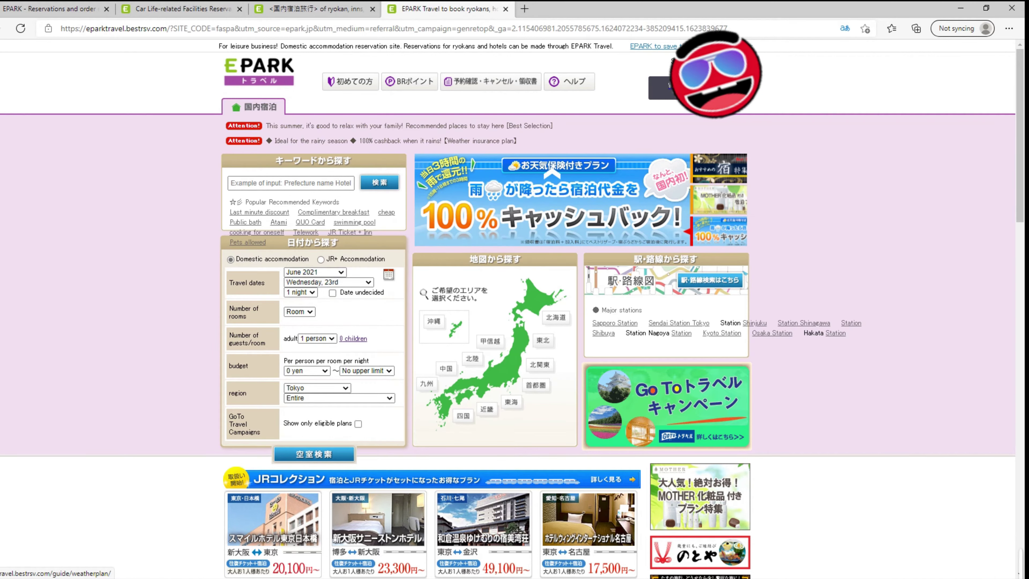
Step: Open the JR Collection rail-plus-hotel page and search plans departing the Tokyo Metropolitan Area
scroll(552, 174, "down", 2)
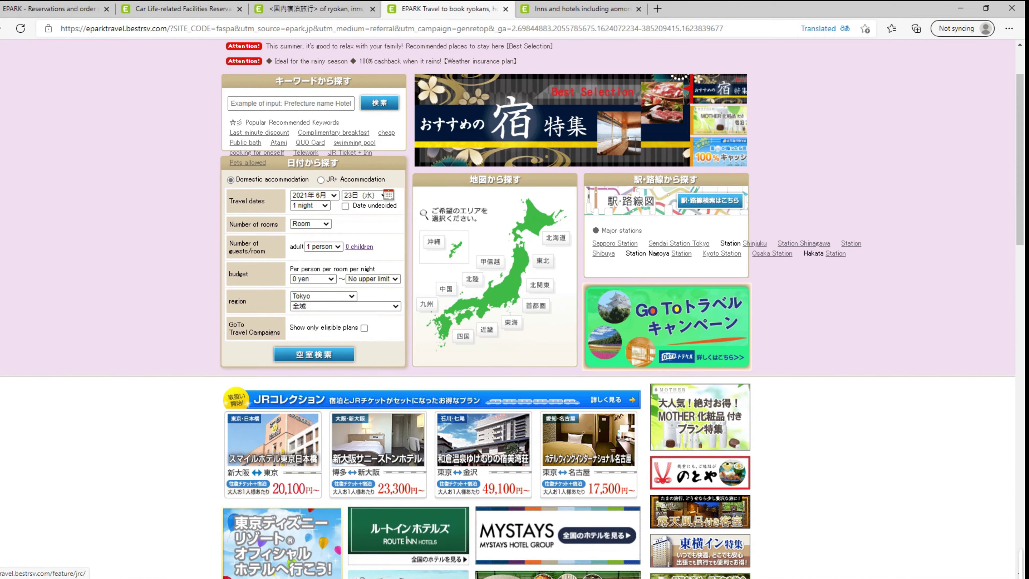
left_click(431, 399)
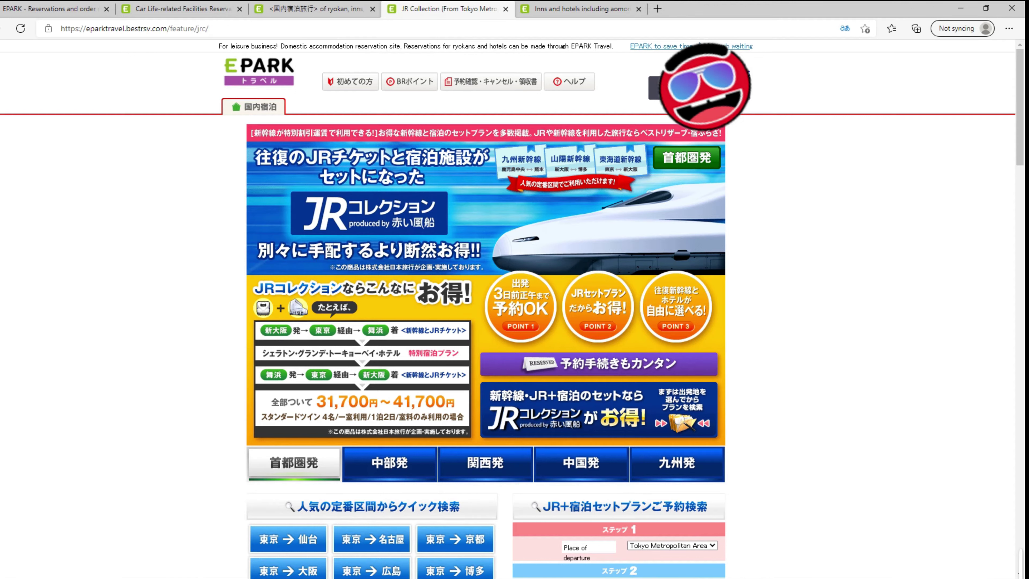
scroll(514, 308, "down", 4)
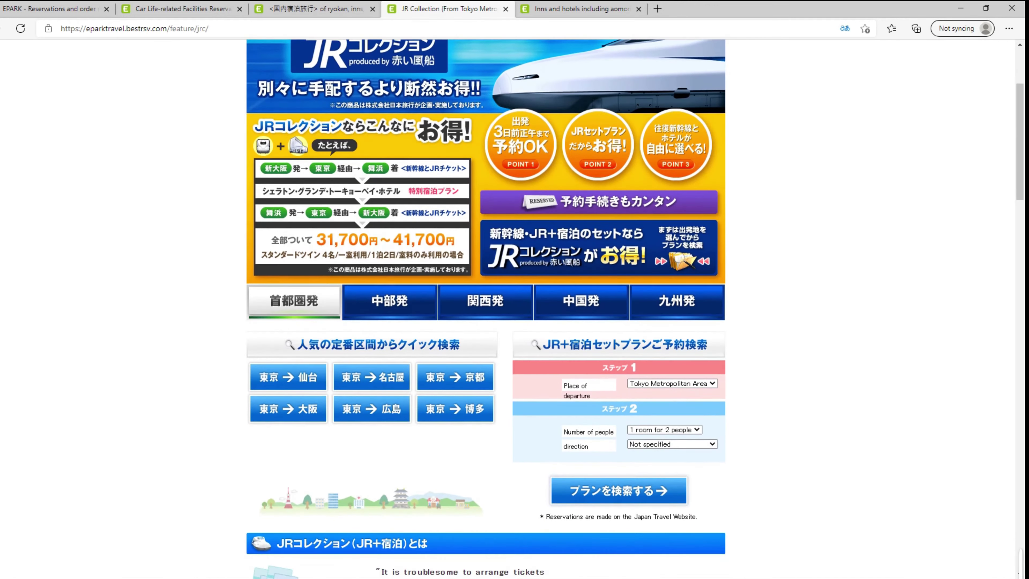
left_click(844, 28)
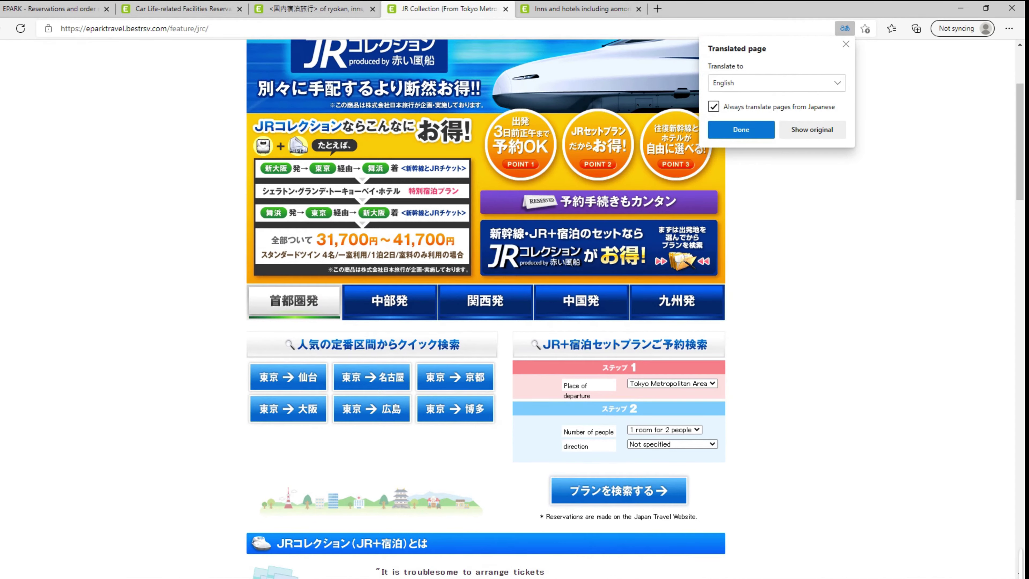
key("Escape")
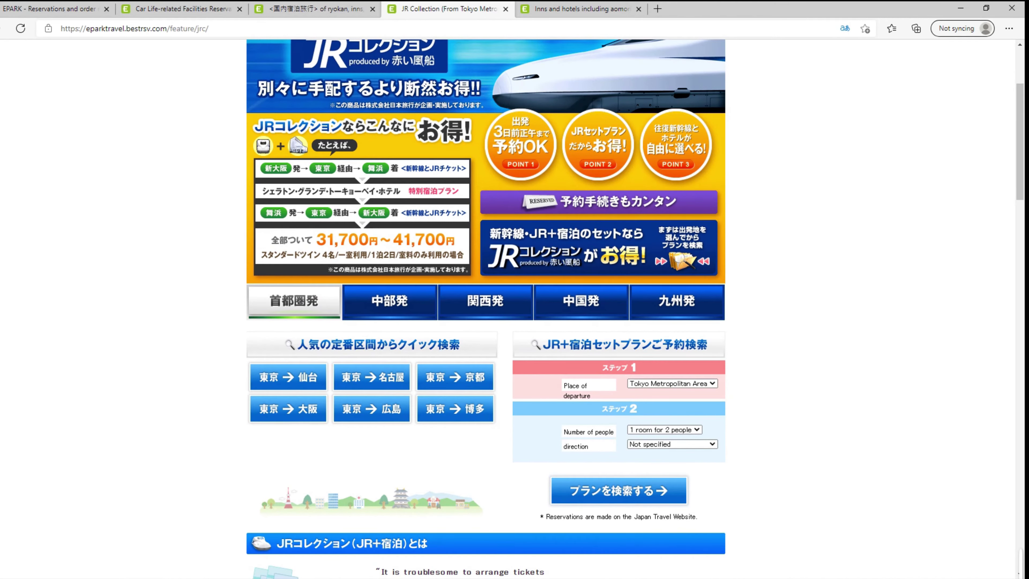
scroll(486, 308, "down", 4)
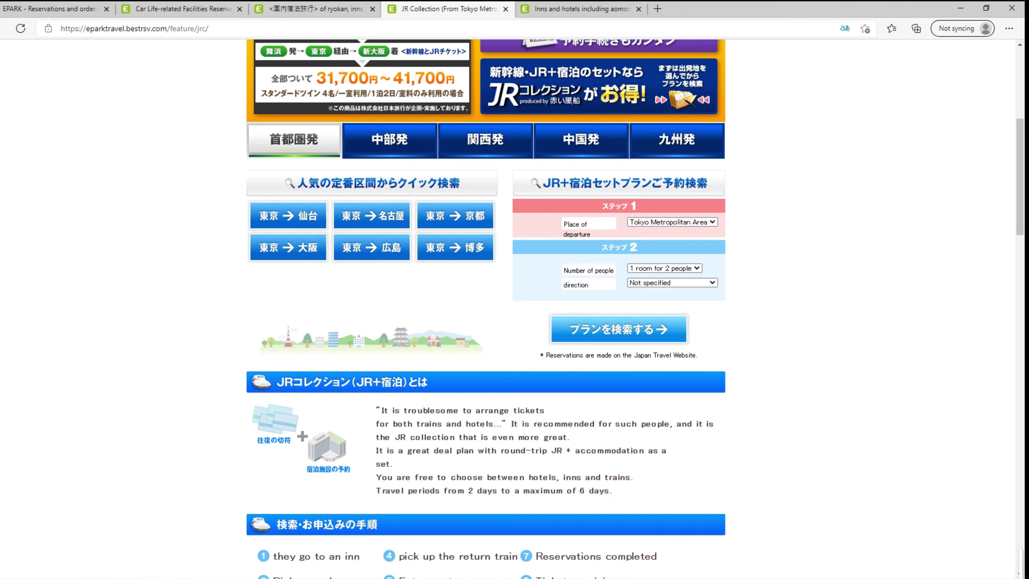
left_click(619, 329)
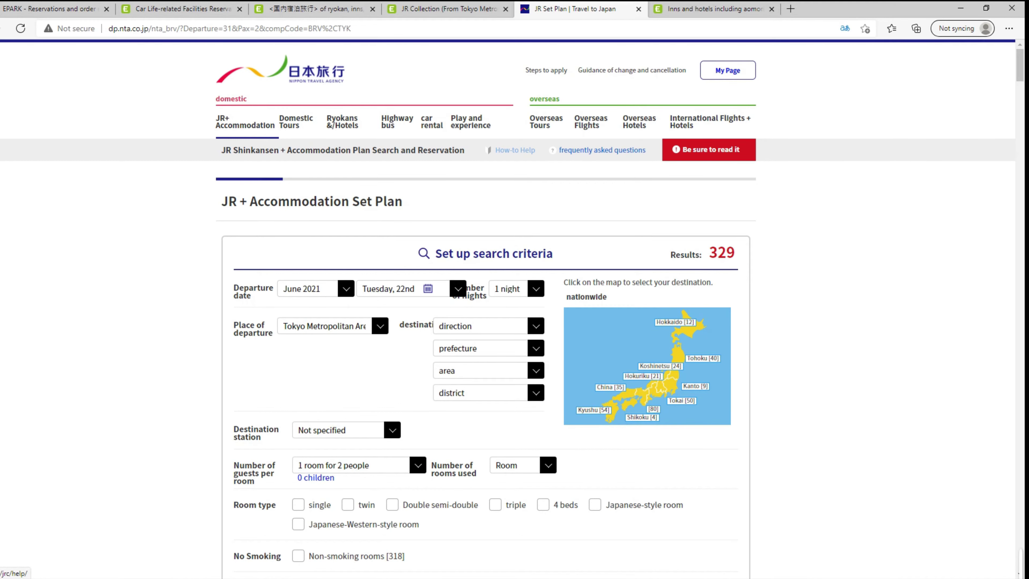
Step: Set the departure date to July 8, 2021
scroll(514, 308, "down", 2)
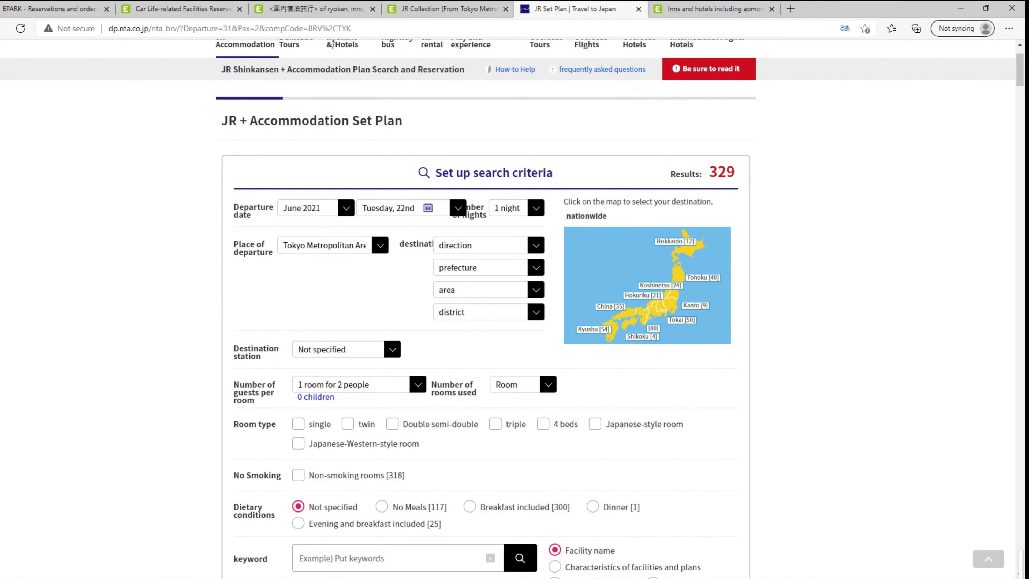
key("alt+Down")
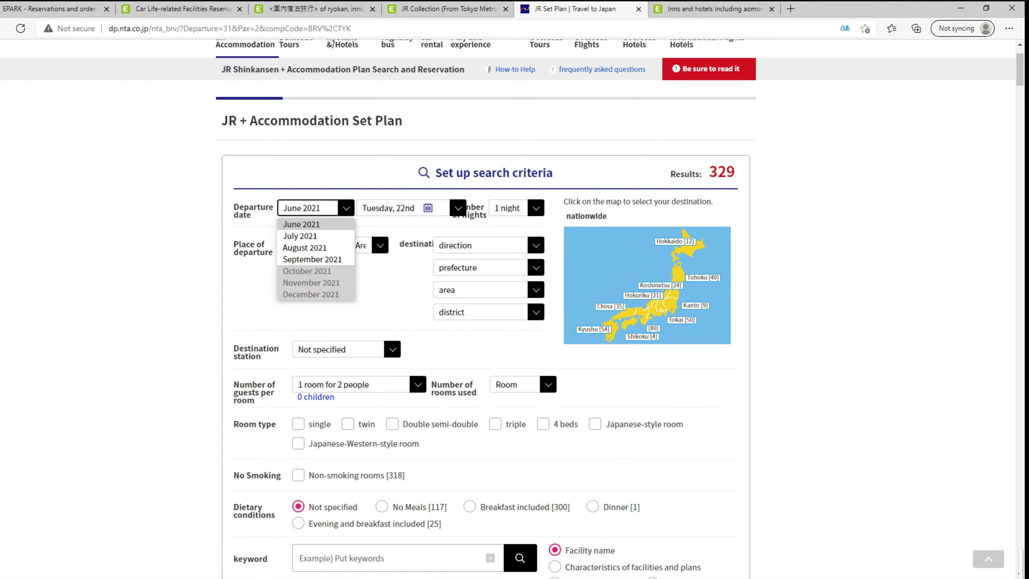
key("Down")
key("Return")
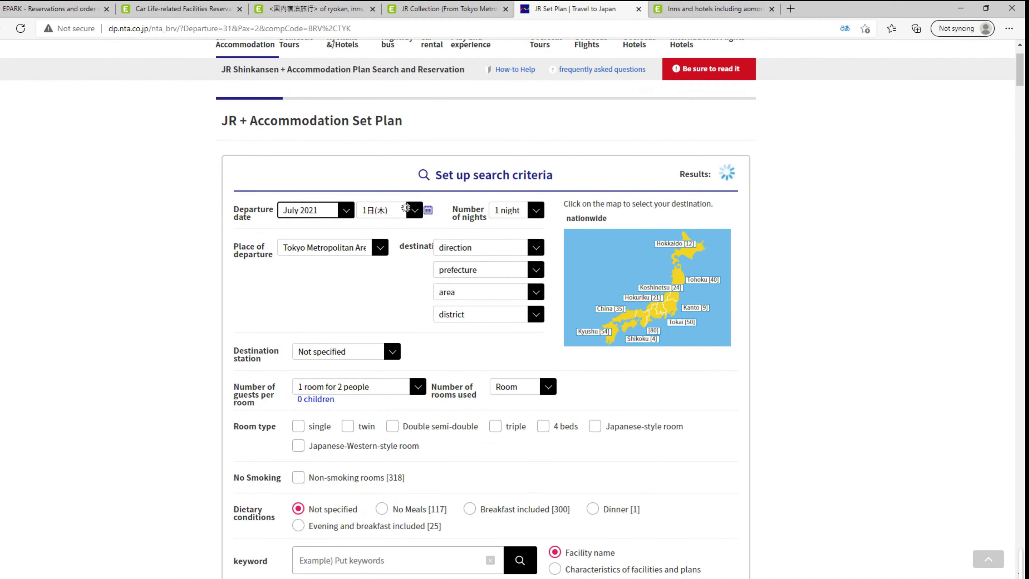
key("Tab")
key("alt+Down")
key("Down")
key("Down")
key("Down")
key("Down")
key("Down")
key("Down")
key("Down")
key("Return")
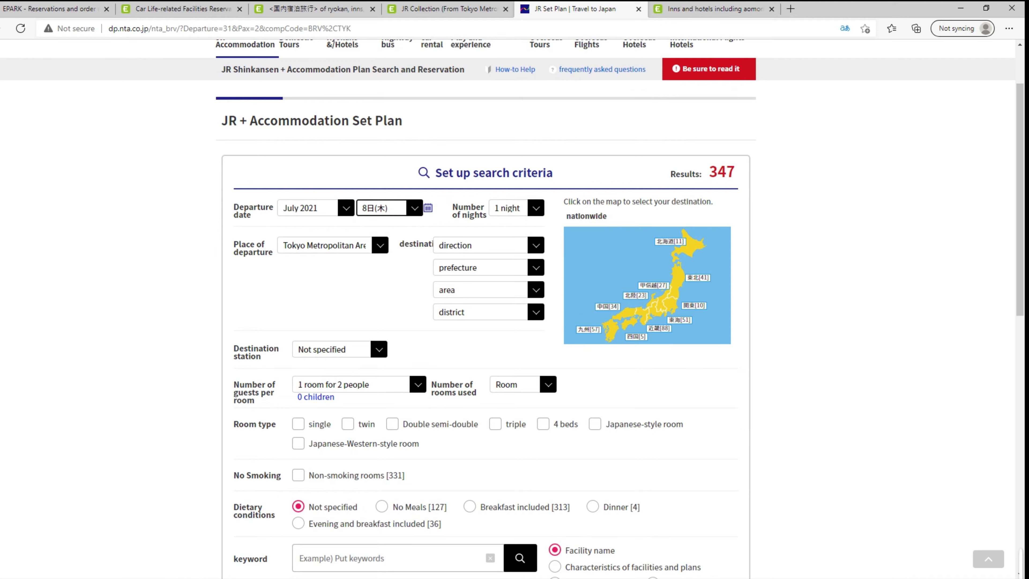
Step: Keep Tokyo Metropolitan Area as departure place and check the region and prefecture lists
key("Tab")
key("Tab")
key("Tab")
key("alt+Down")
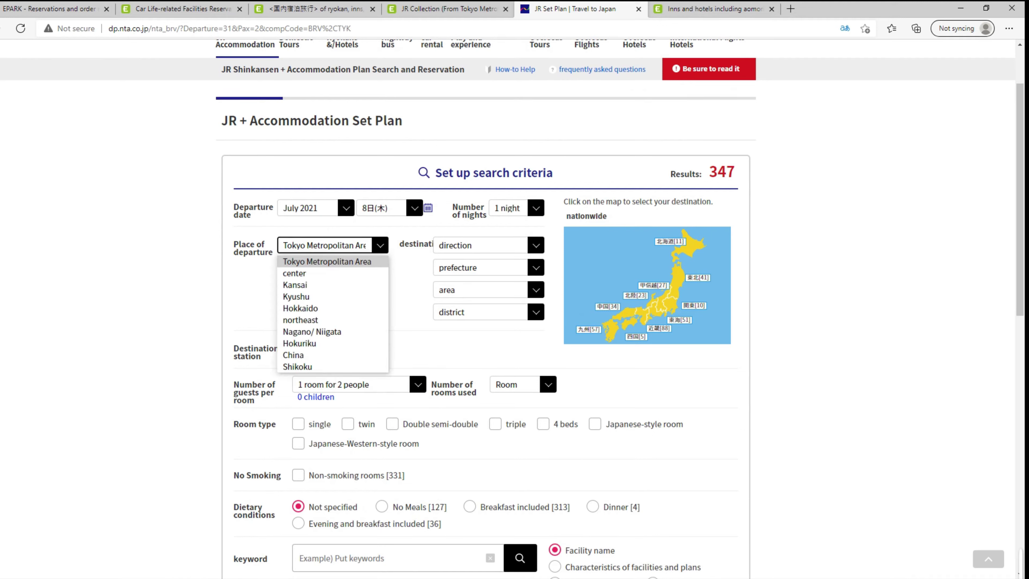
key("Return")
key("Tab")
key("alt+Down")
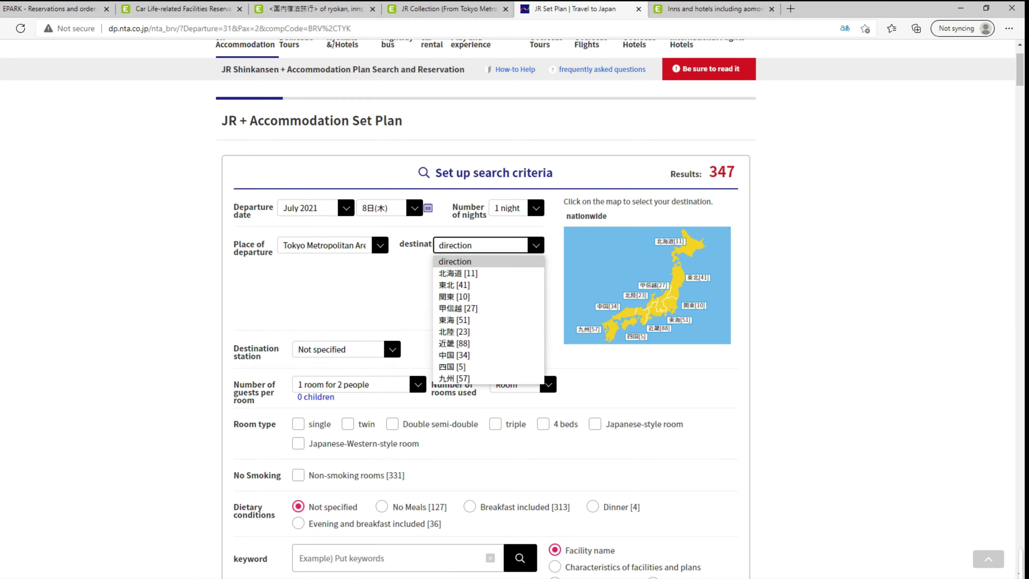
key("Return")
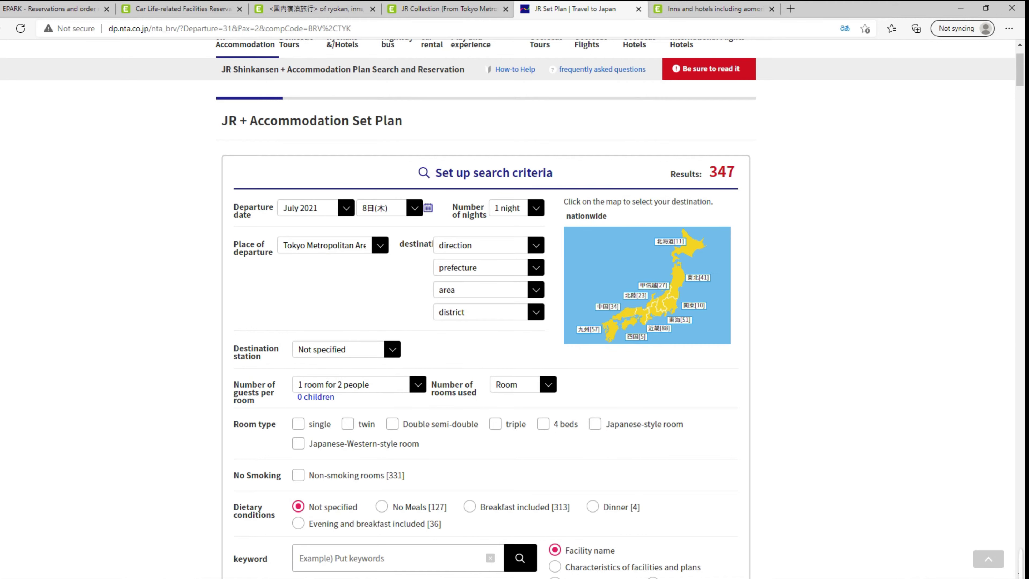
key("Tab")
key("alt+Down")
key("Return")
key("alt+Down")
key("Return")
Step: Choose 東北 [41] as the destination region
key("shift+Tab")
key("alt+Down")
key("Down")
key("Down")
key("Down")
key("Down")
key("Down")
key("Down")
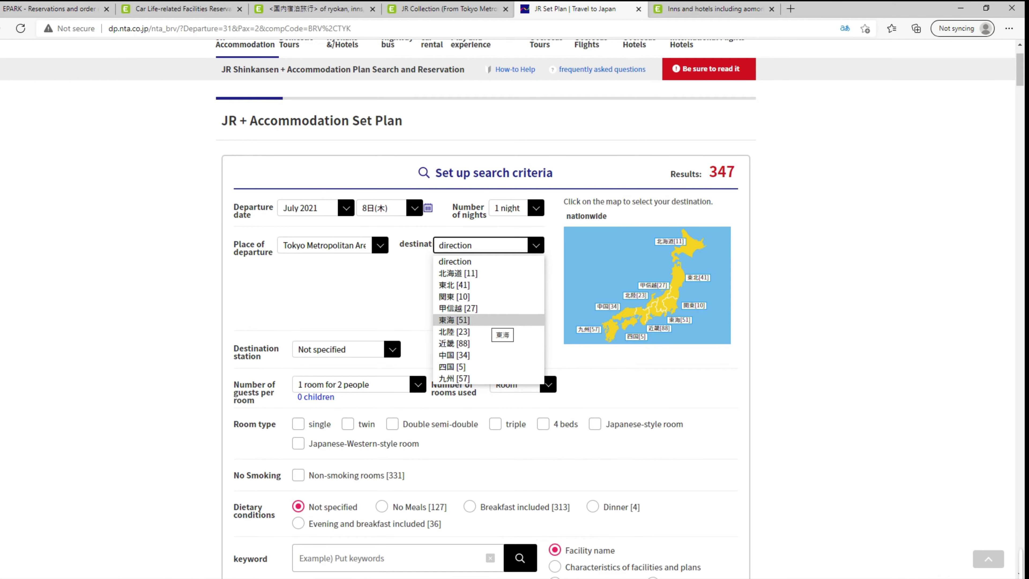
key("Up")
key("Up")
key("Down")
key("Down")
key("Down")
key("Down")
key("Down")
key("Down")
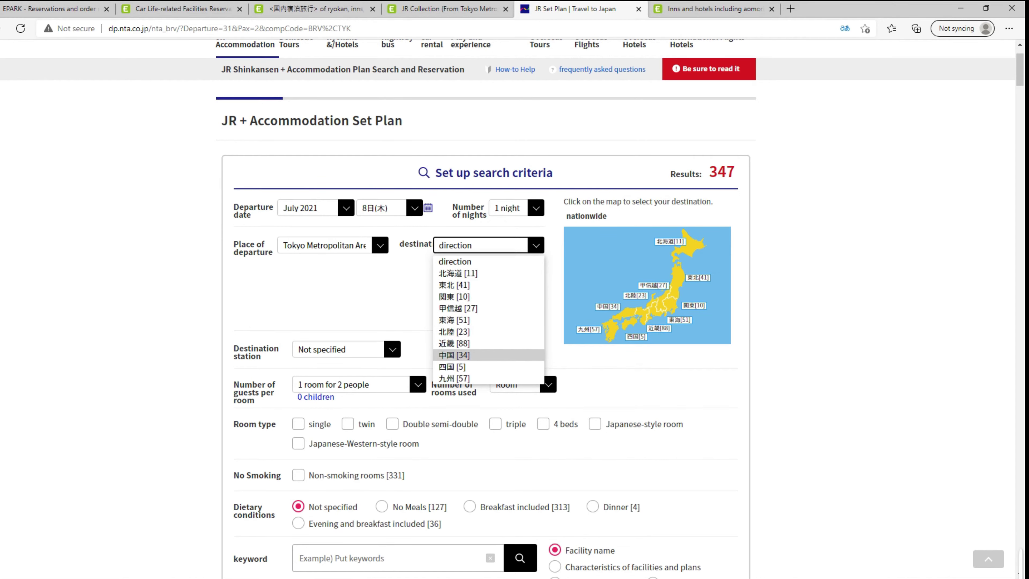
key("Return")
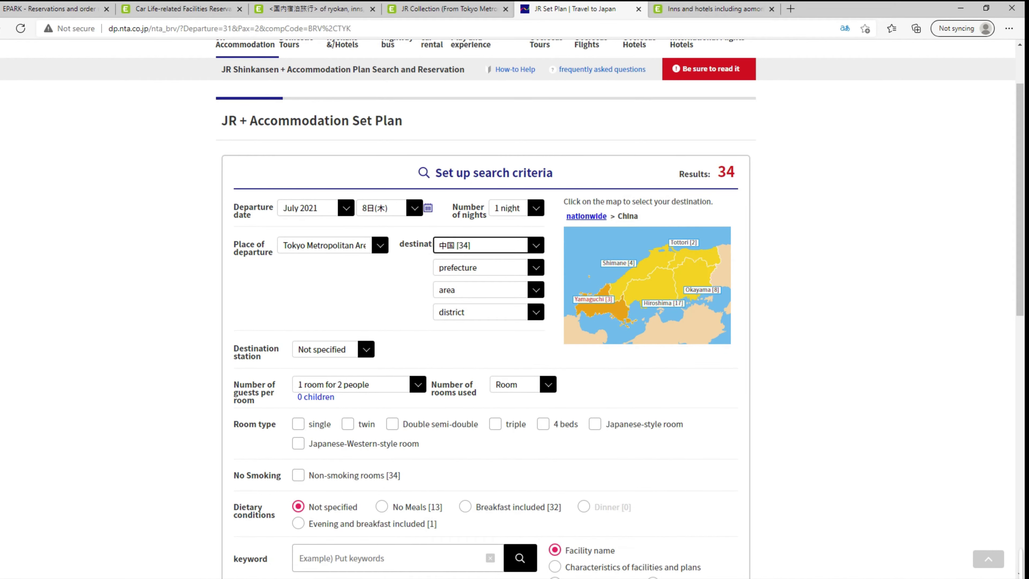
key("alt+Down")
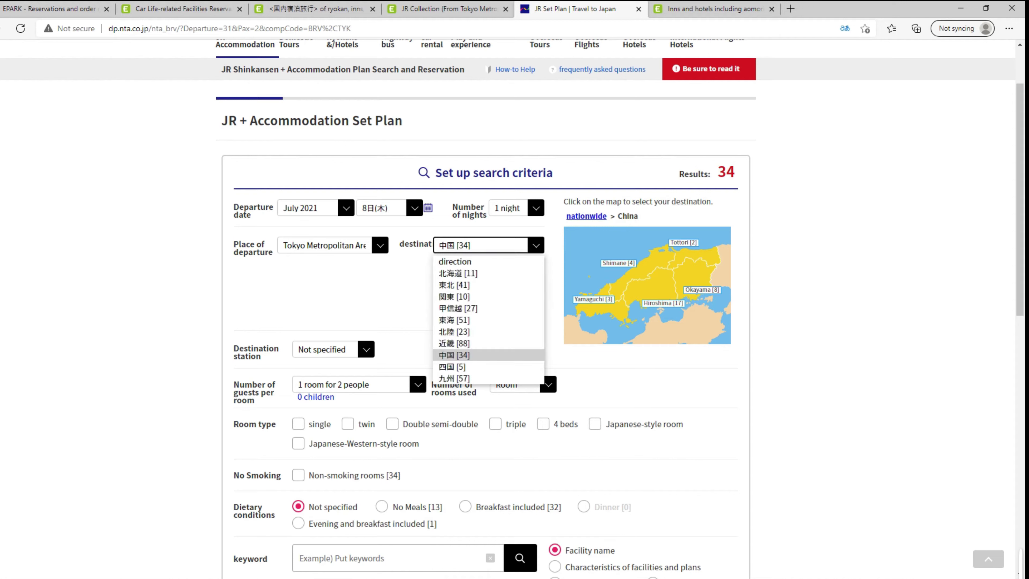
key("Up")
key("Up")
key("Return")
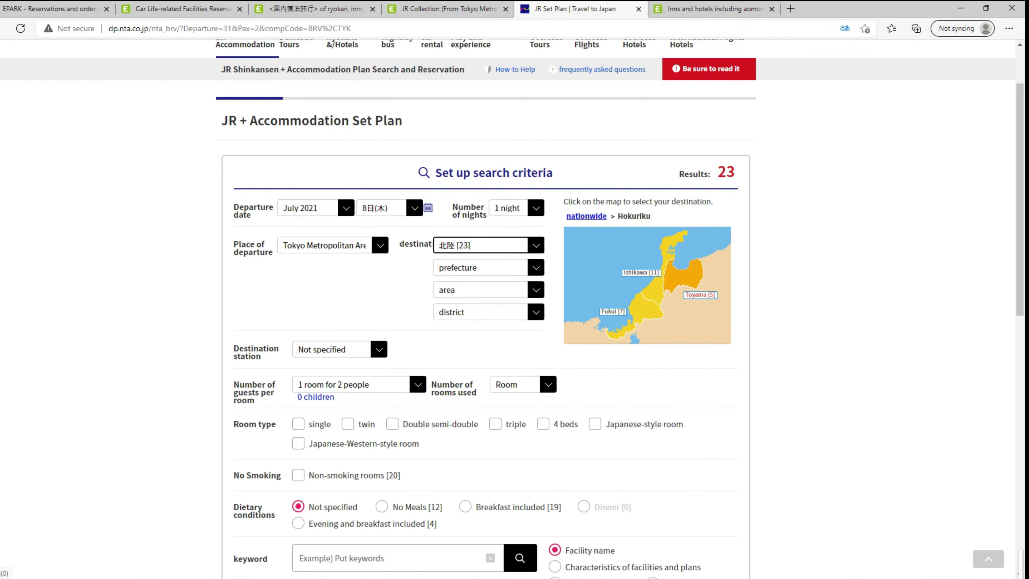
key("alt+Down")
key("Up")
key("Up")
key("Up")
key("Up")
key("Up")
key("Down")
key("Return")
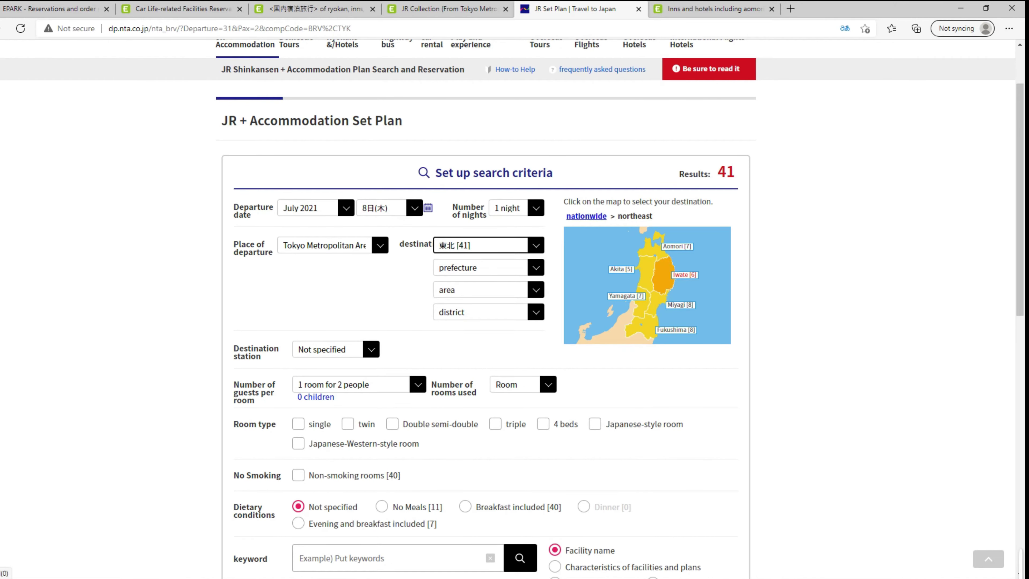
Step: Narrow the destination to Aomori > Hirosaki and Owani, leaving the station Not specified
left_click(651, 249)
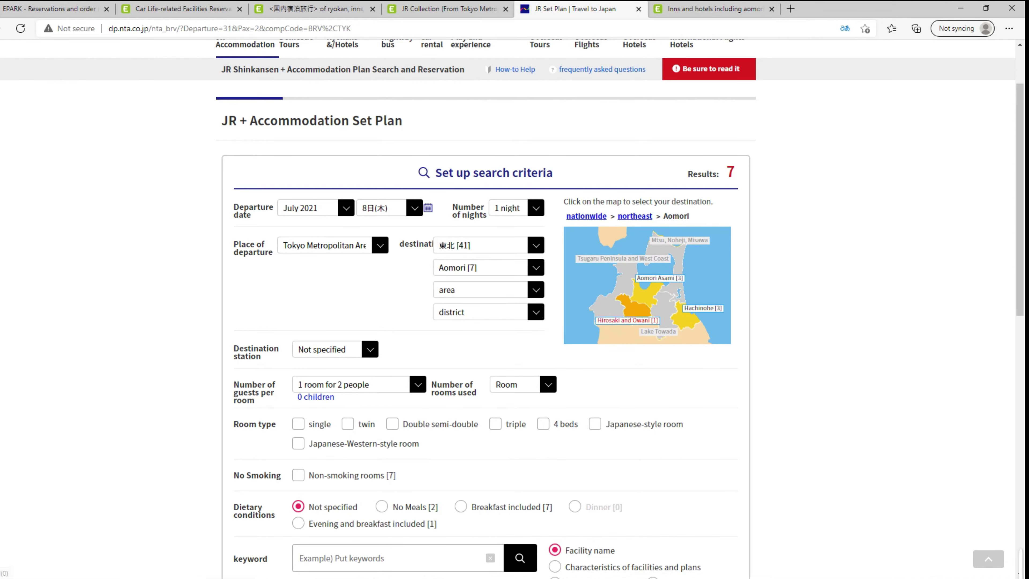
left_click(633, 305)
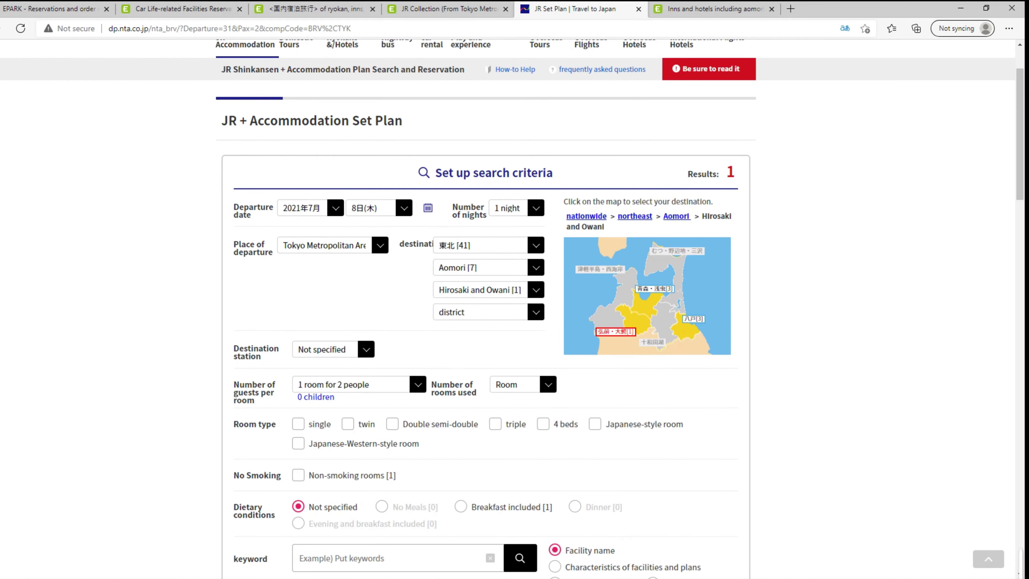
scroll(633, 320, "down", 4)
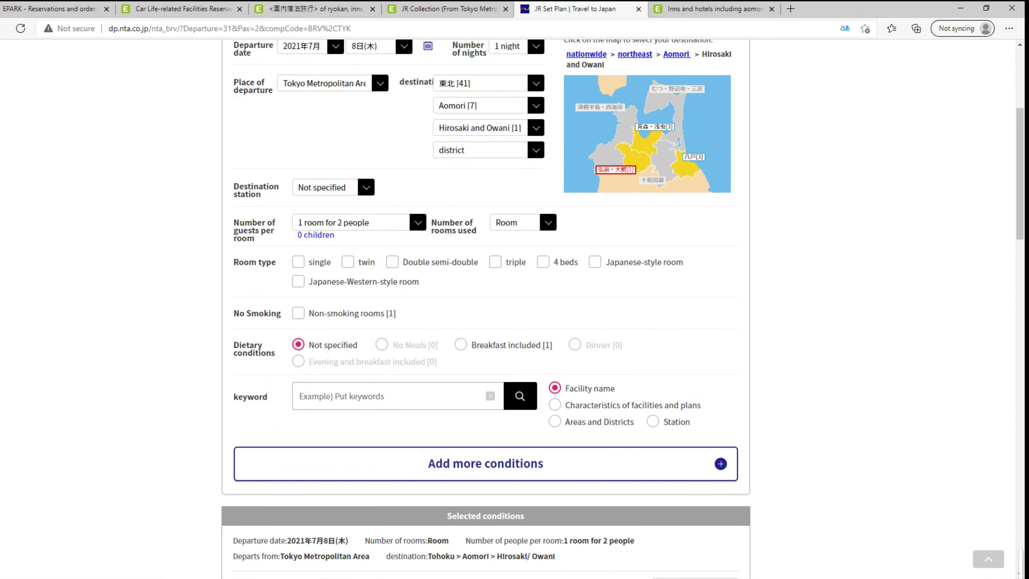
left_click(365, 187)
left_click(365, 186)
Step: Run the JR plus hotel search and browse the results
left_click(520, 396)
scroll(520, 395, "down", 4)
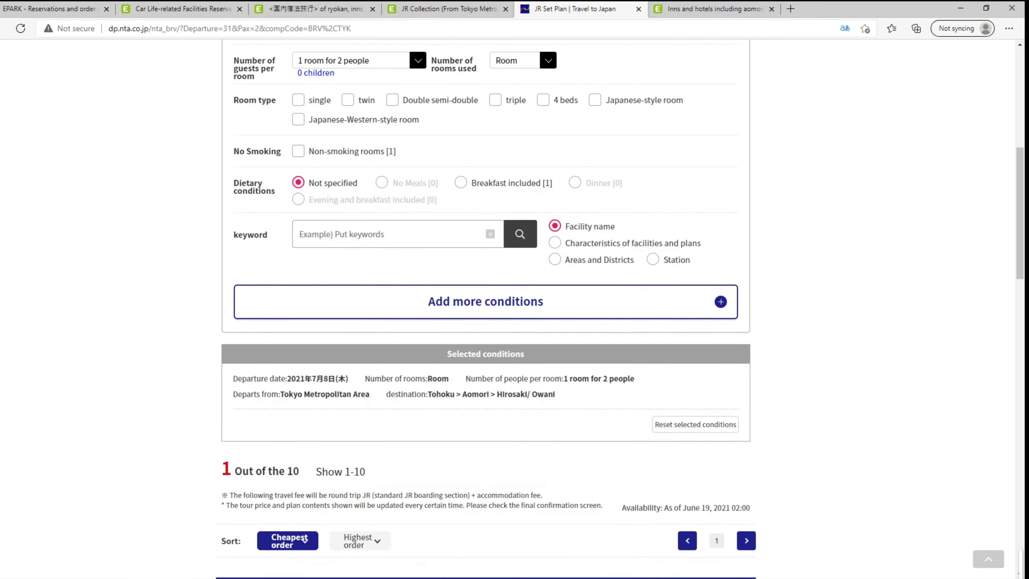
scroll(486, 308, "down", 6)
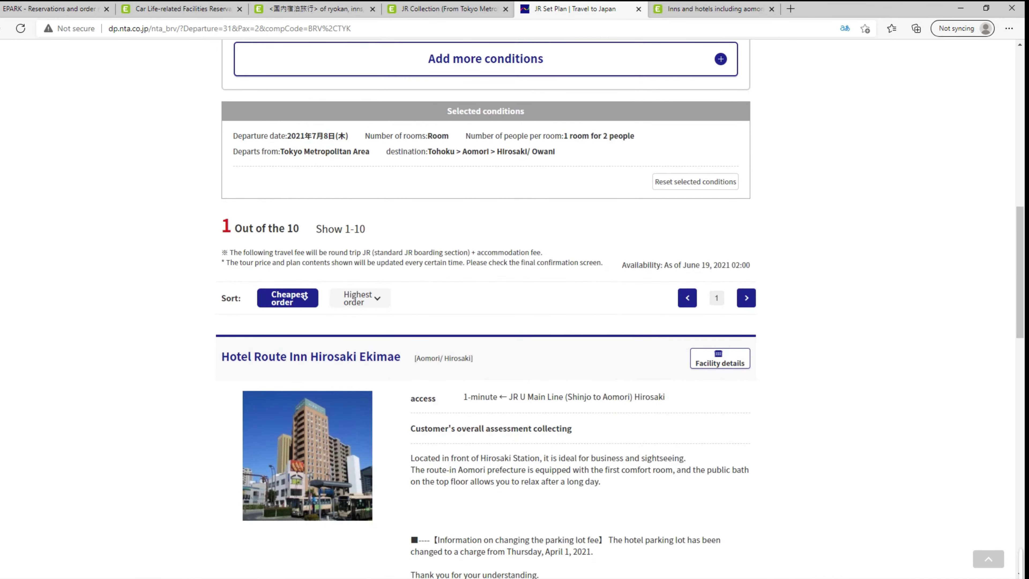
scroll(486, 308, "down", 4)
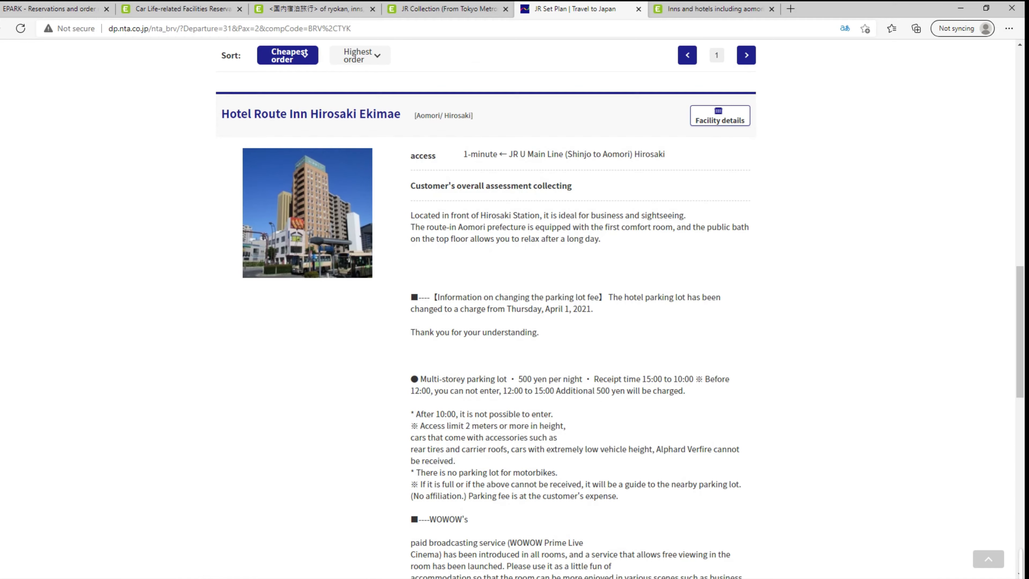
scroll(304, 53, "down", 10)
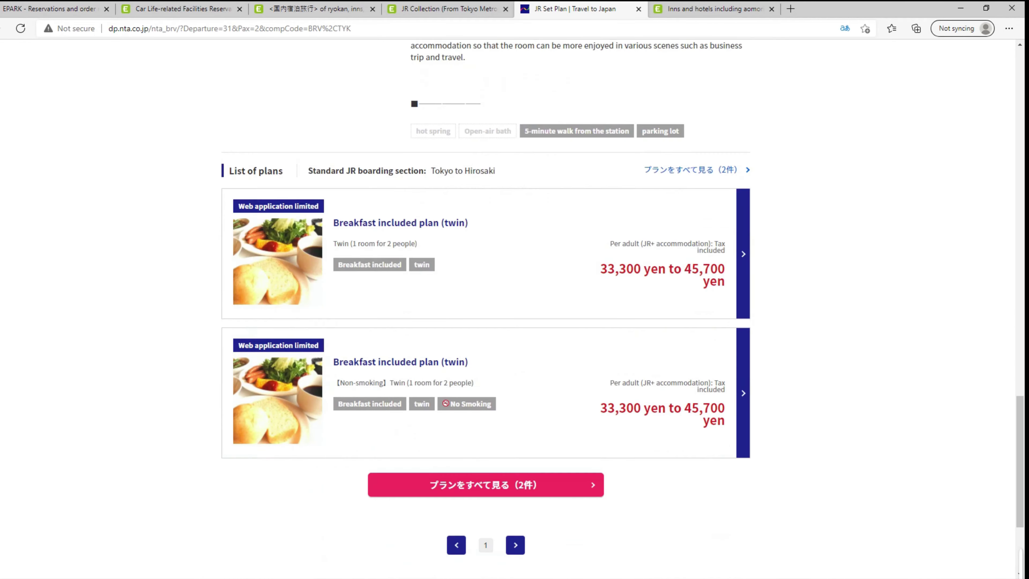
scroll(486, 137, "down", 3)
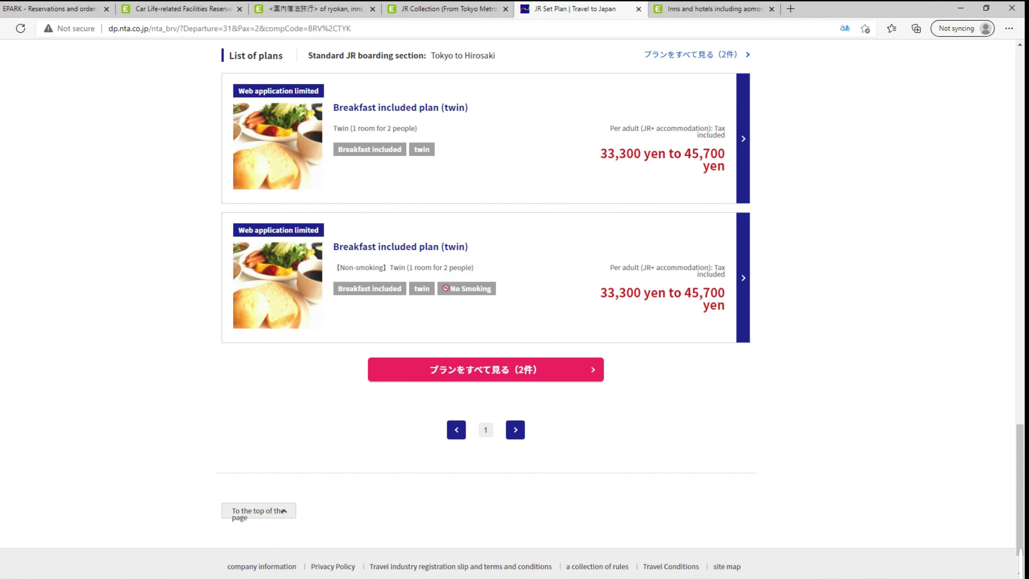
left_click(284, 511)
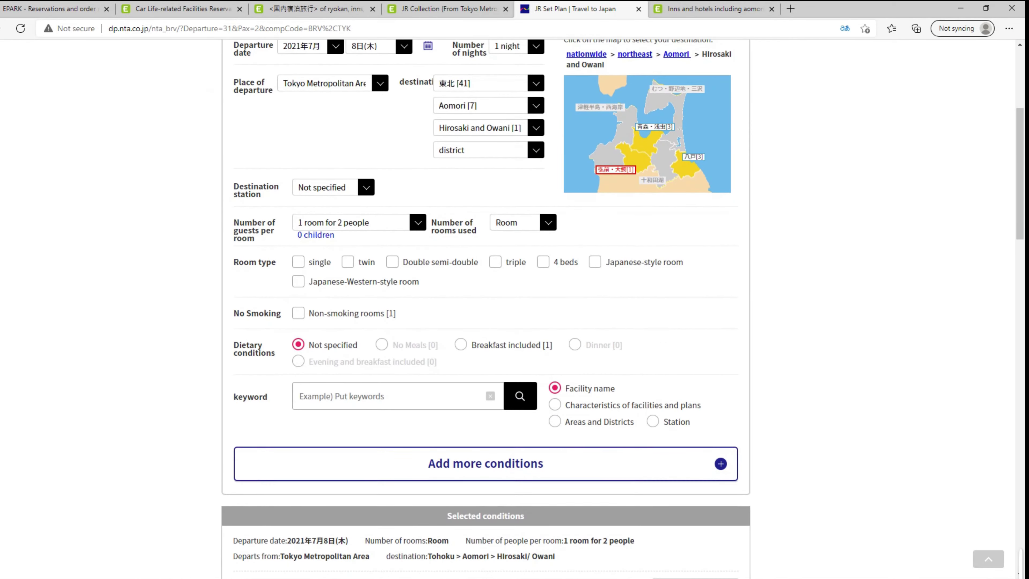
scroll(305, 543, "down", 20)
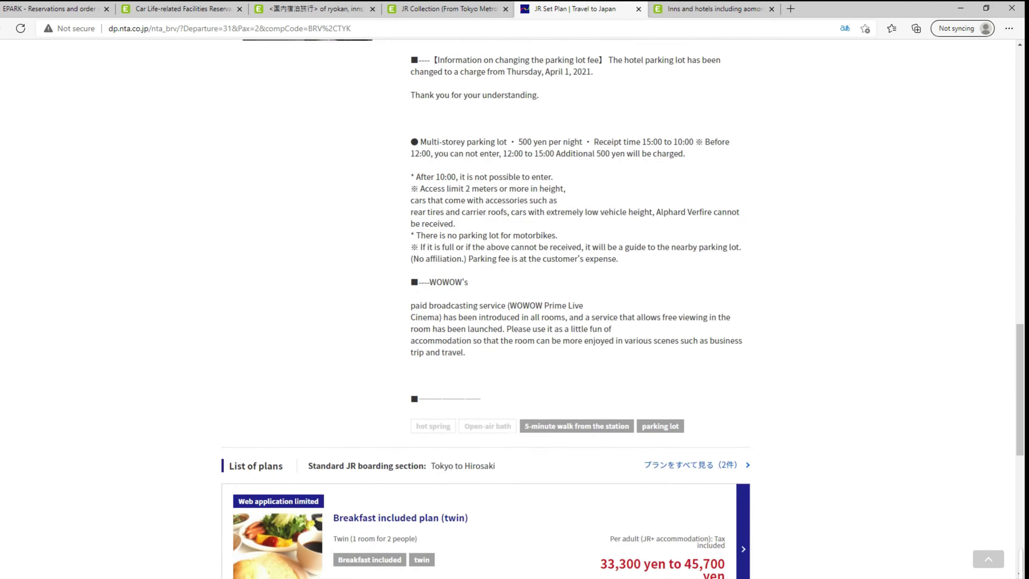
Step: Open all plans (2) for Hotel Route Inn Hirosaki Ekimae and review them
left_click(486, 313)
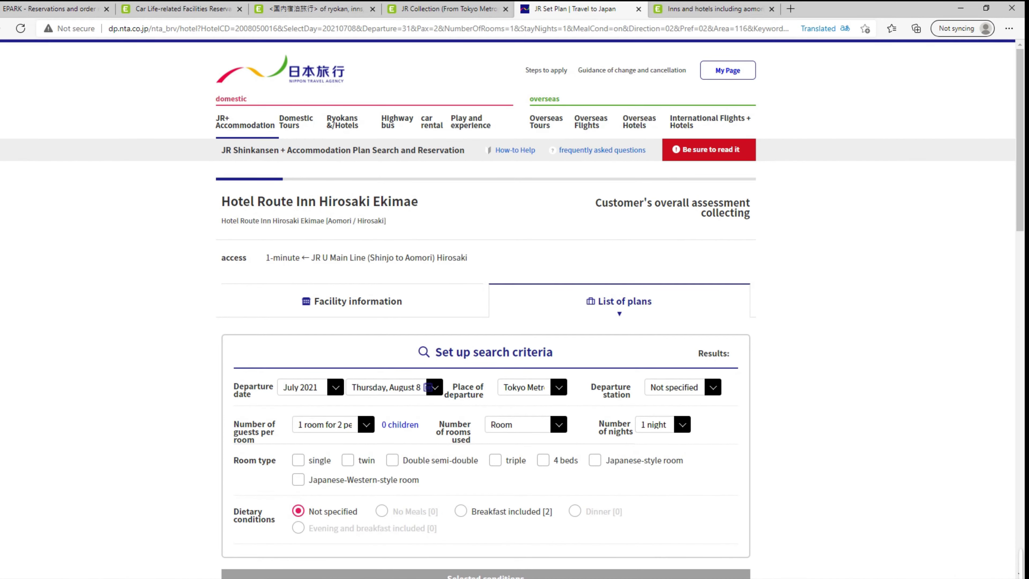
scroll(305, 461, "down", 7)
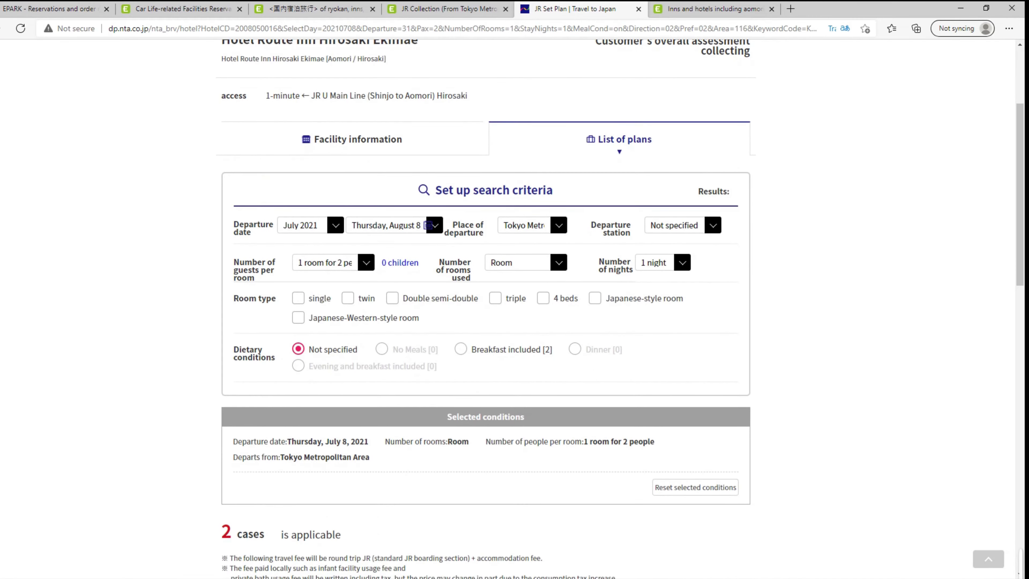
scroll(305, 460, "down", 10)
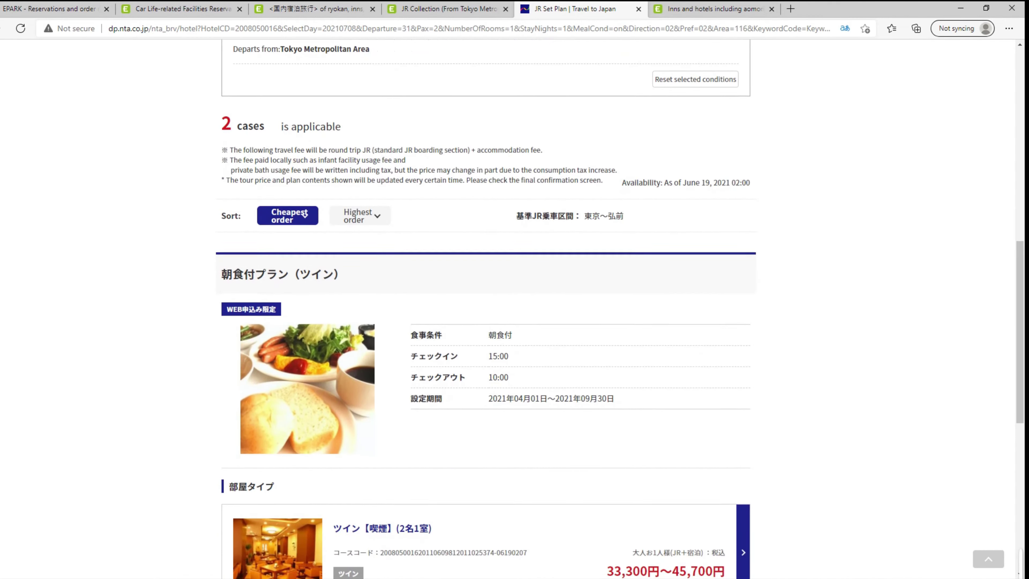
scroll(305, 460, "down", 1)
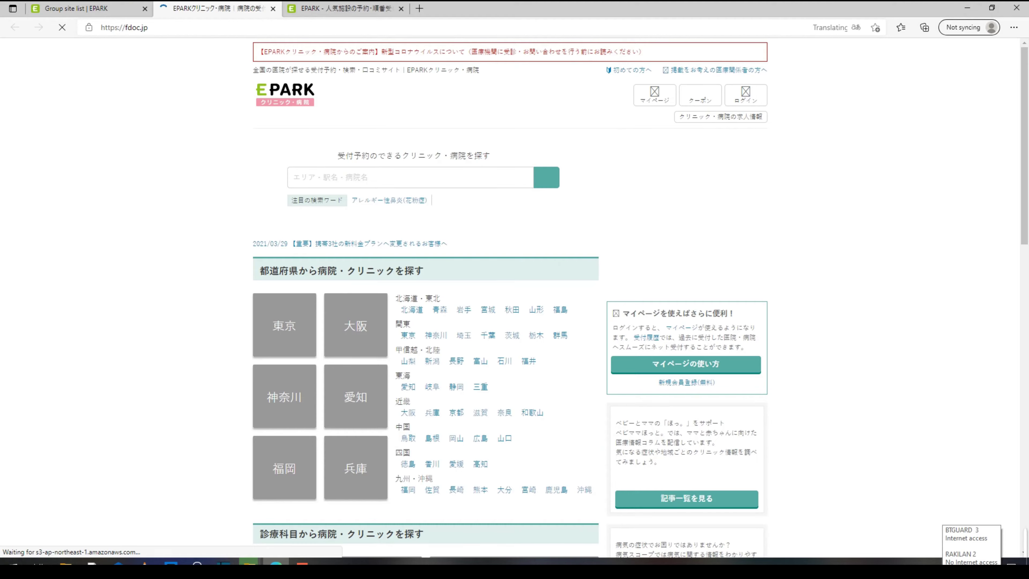
Step: Pick Tokyo from the prefecture links to list its 23,968 clinics and hospitals
scroll(460, 308, "down", 2)
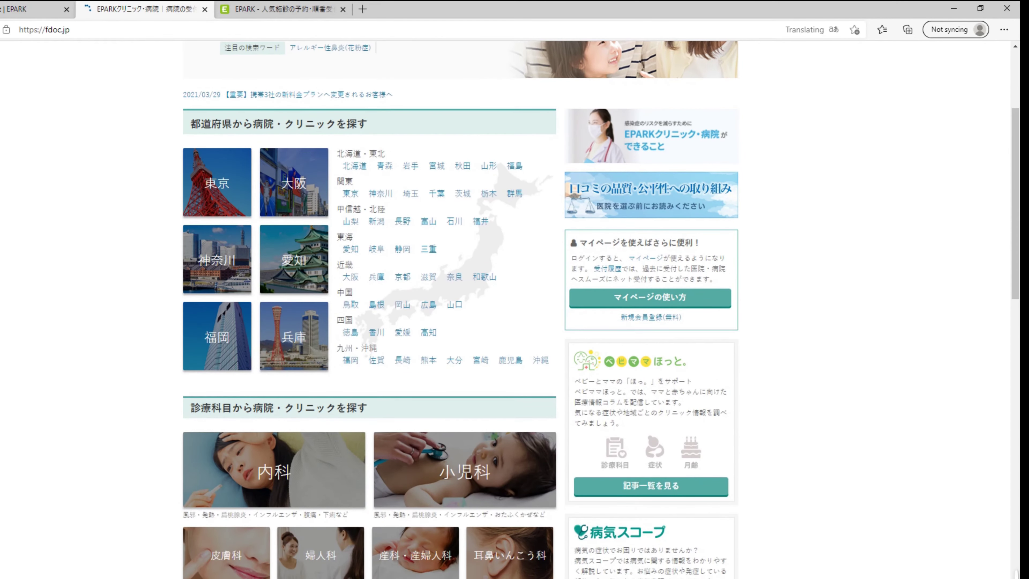
scroll(460, 308, "up", 4)
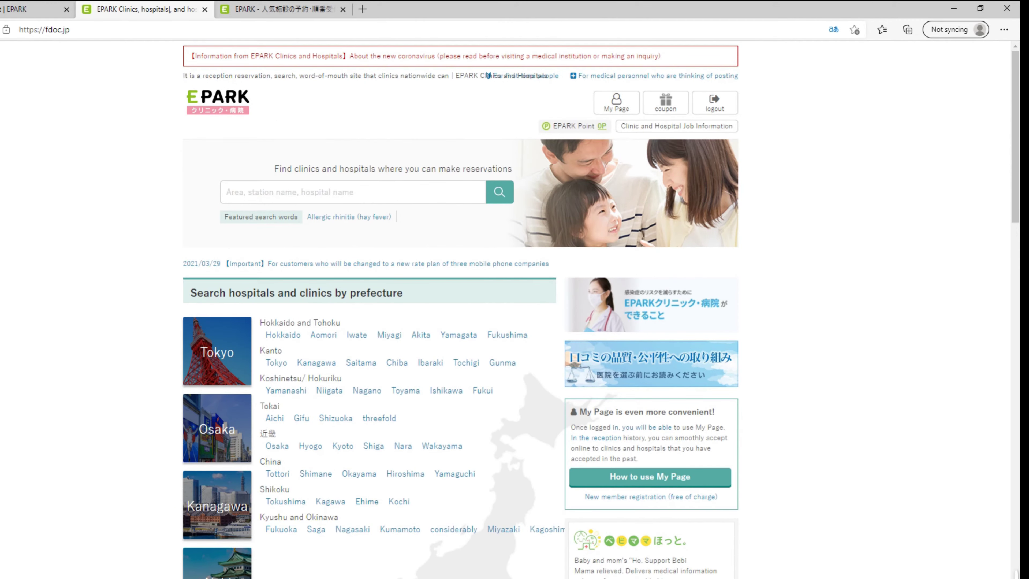
left_click(276, 363)
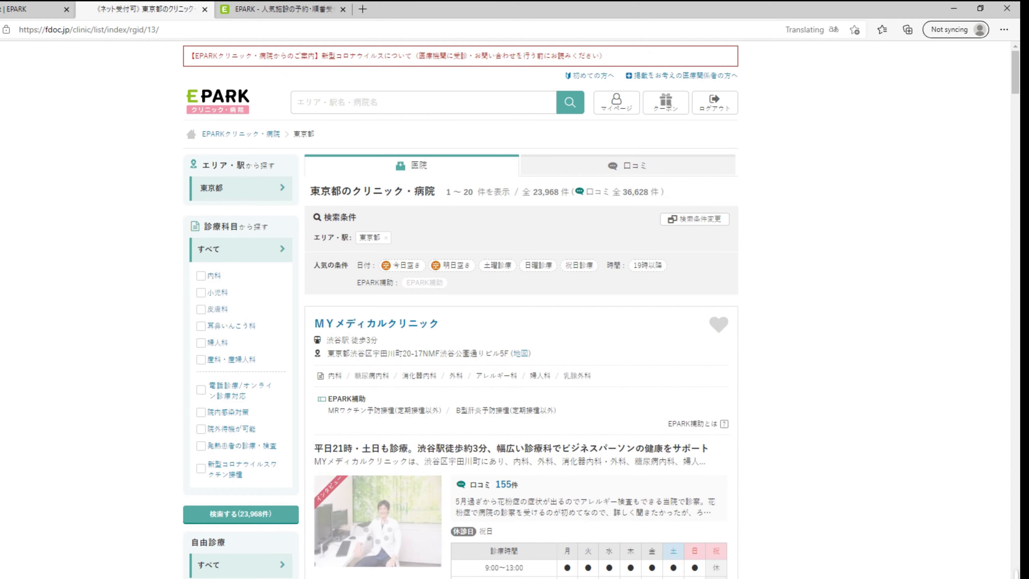
Step: Filter the Tokyo clinics to Gastroenterology (1,787 results) and open MY Medical Clinic's online reception
left_click(241, 260)
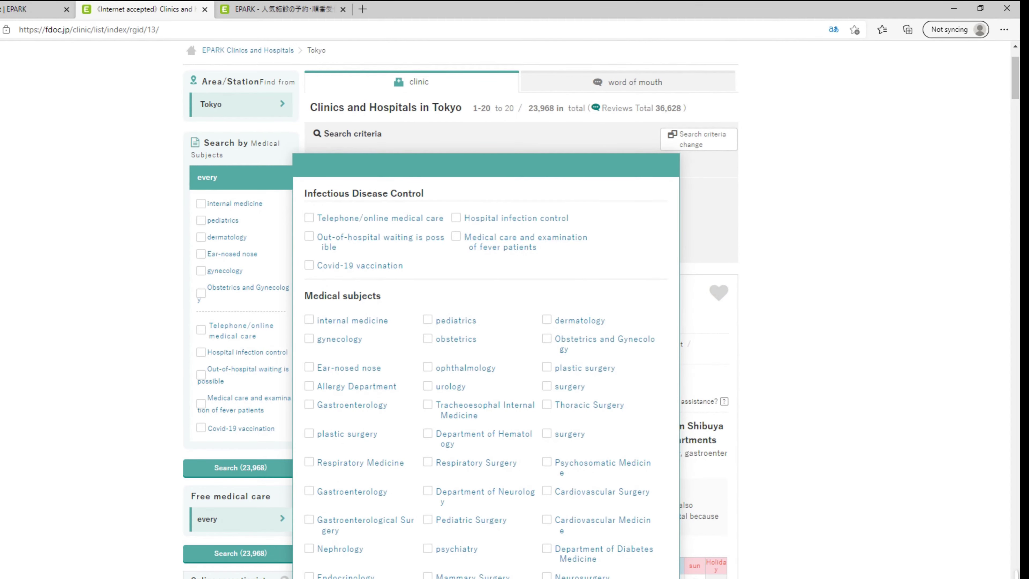
scroll(460, 310, "down", 2)
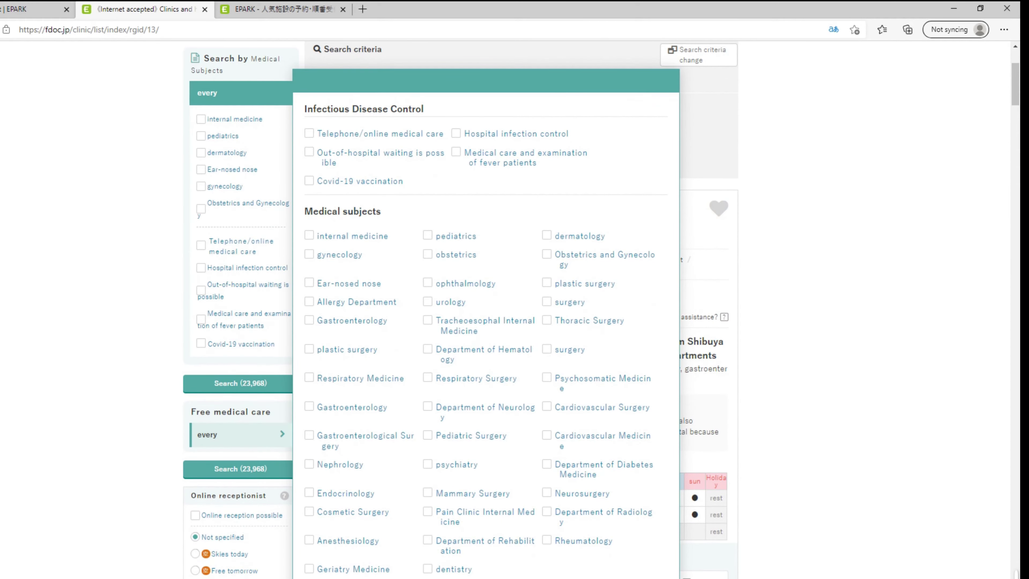
left_click(309, 407)
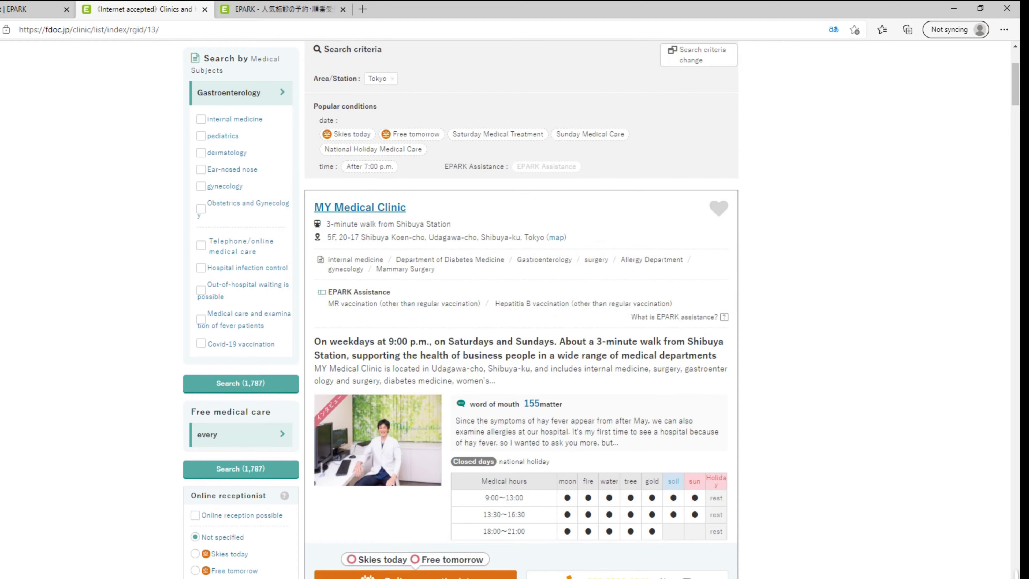
scroll(521, 308, "down", 4)
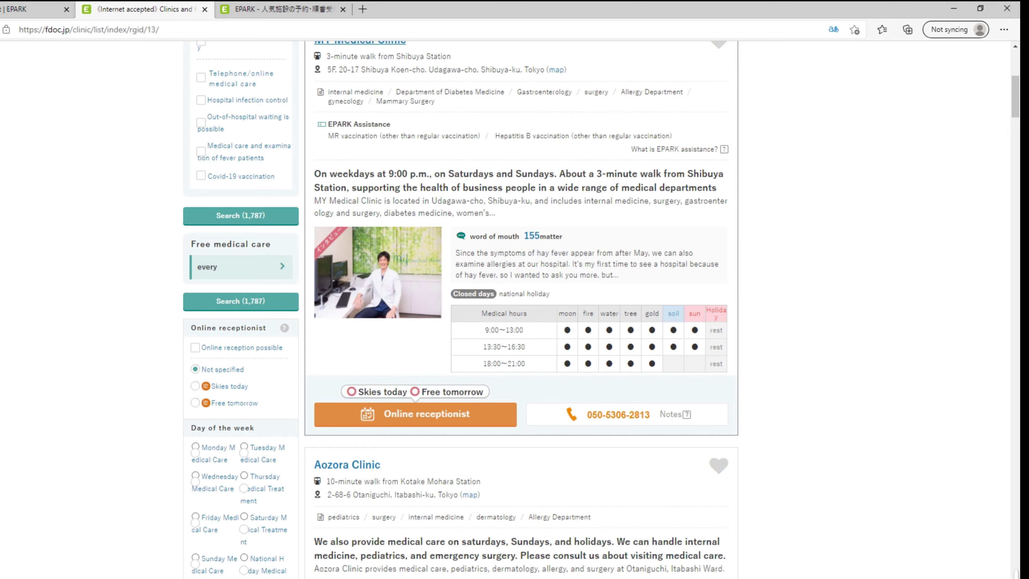
left_click(415, 414)
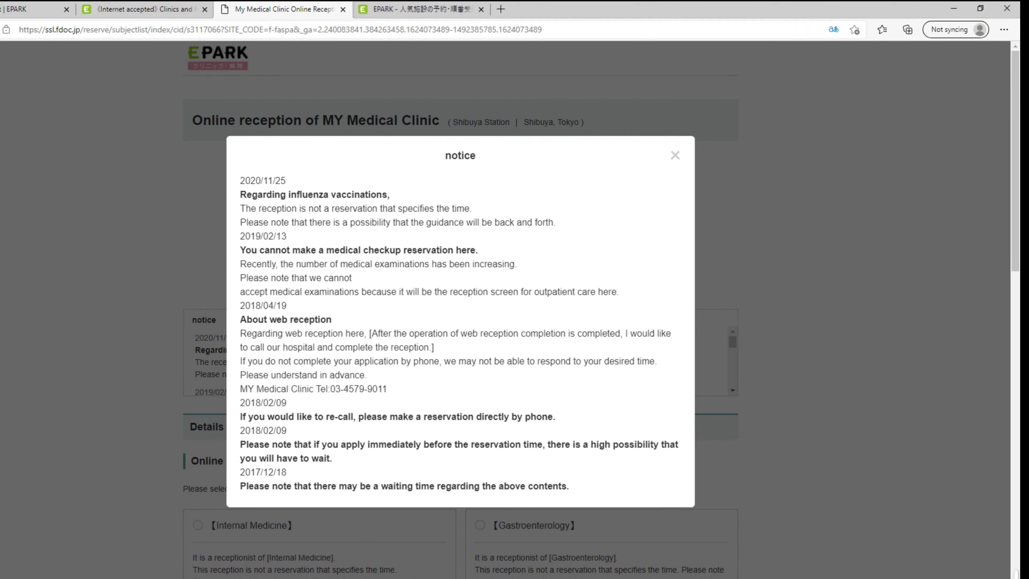
Step: Dismiss the clinic notice, choose Internal Medicine, and proceed to date-and-time selection
key("Escape")
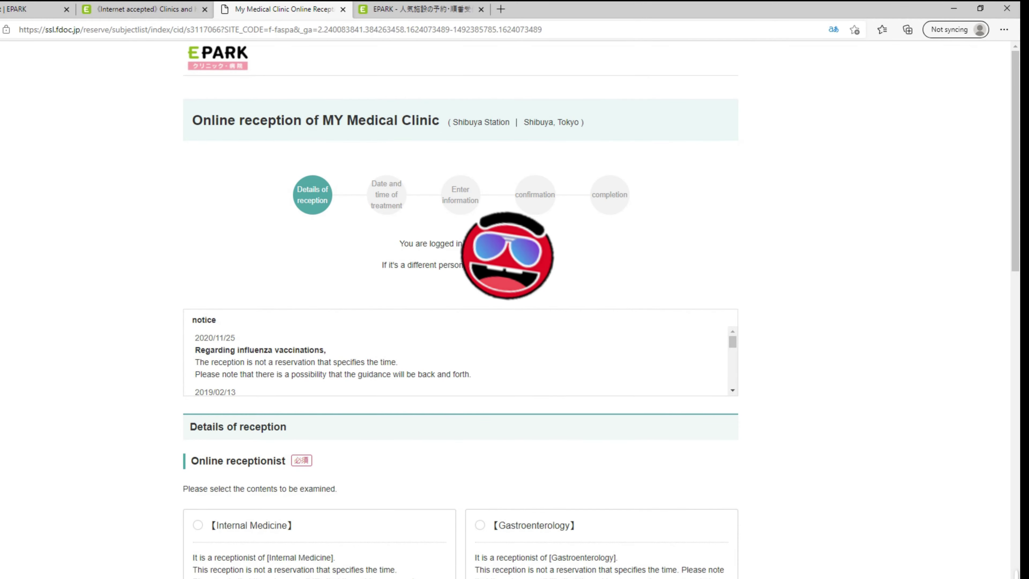
scroll(460, 356, "down", 3)
scroll(601, 405, "down", 4)
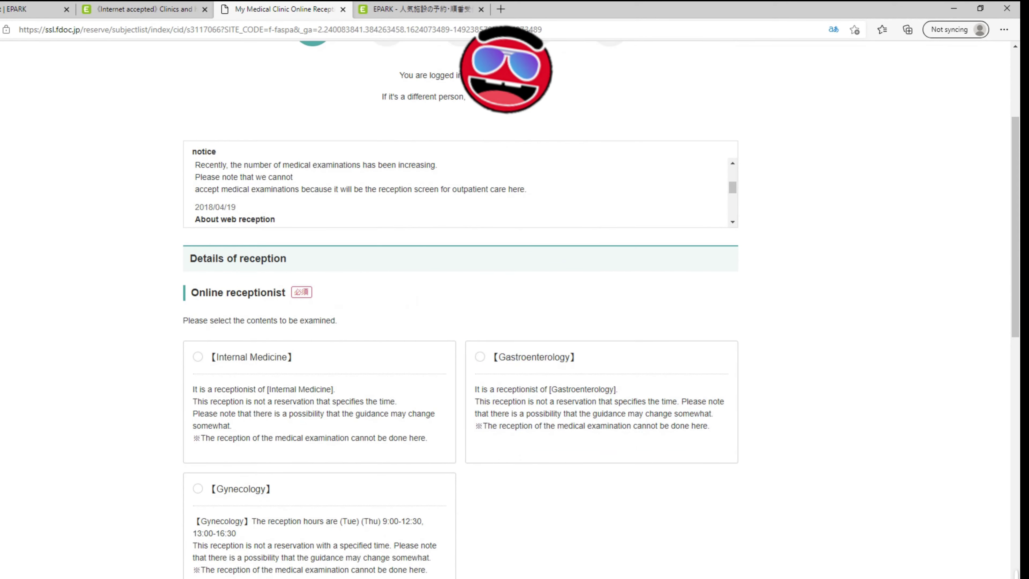
scroll(460, 308, "down", 4)
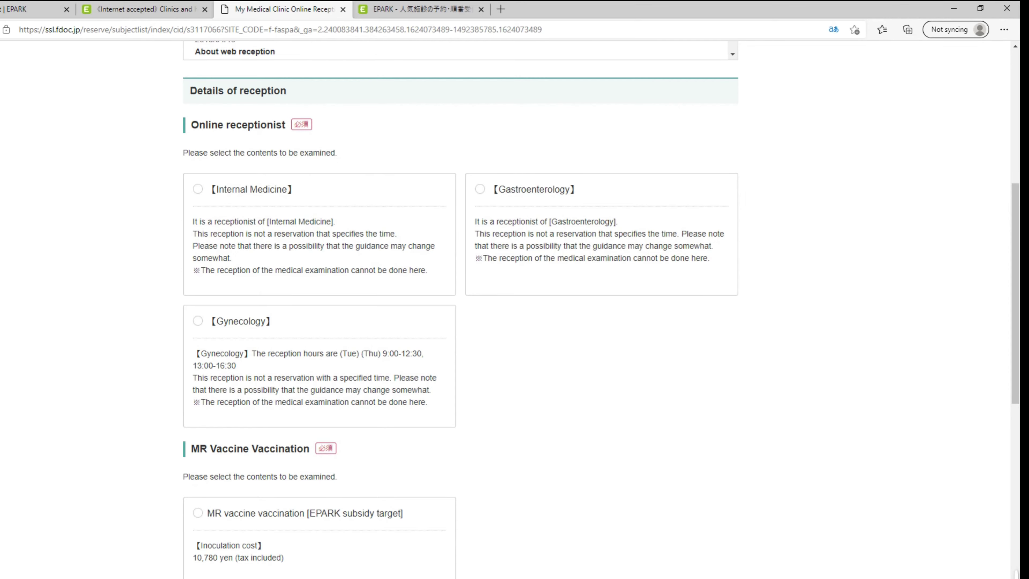
scroll(319, 365, "down", 6)
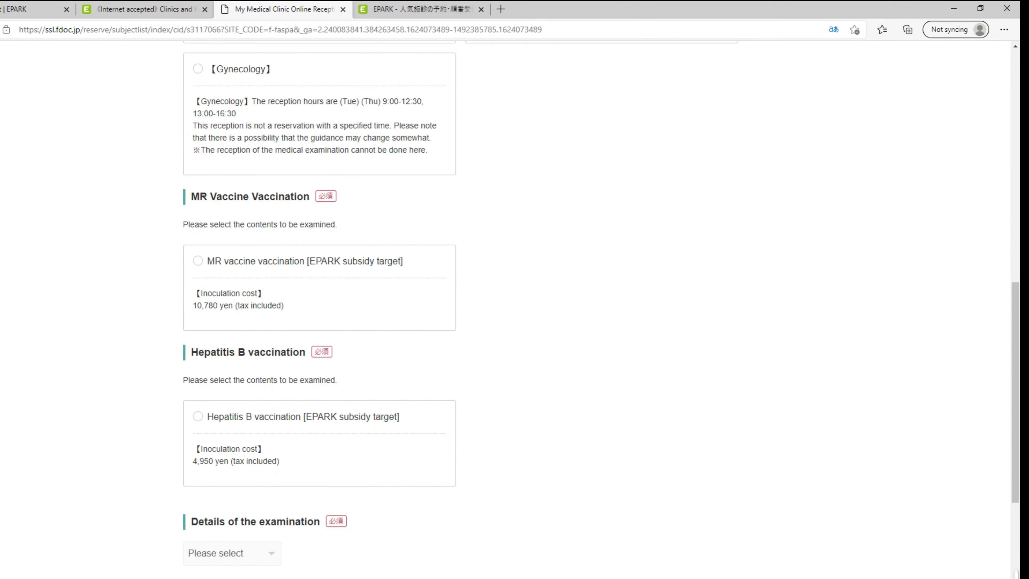
scroll(319, 365, "down", 4)
scroll(319, 365, "up", 6)
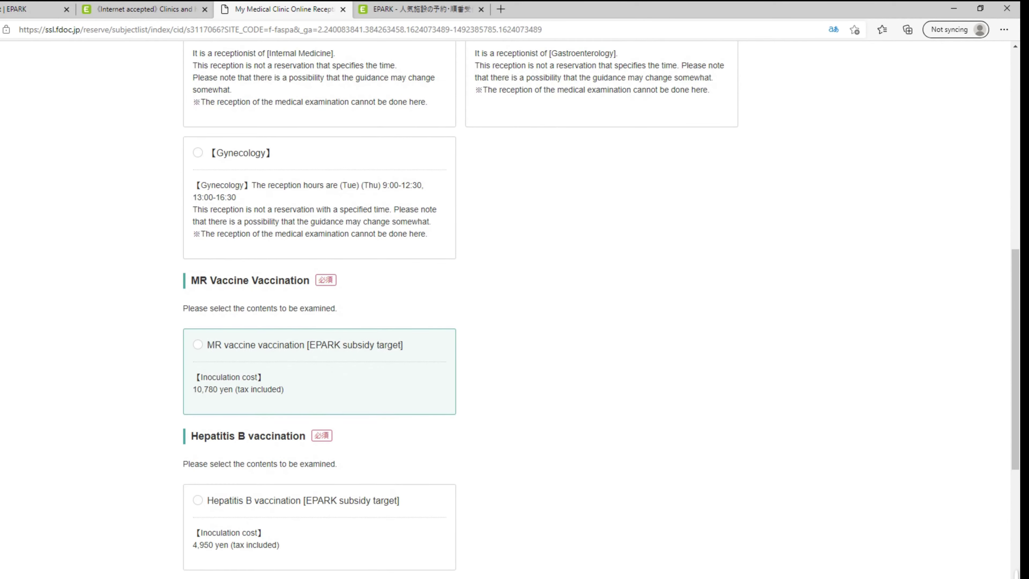
scroll(320, 364, "up", 6)
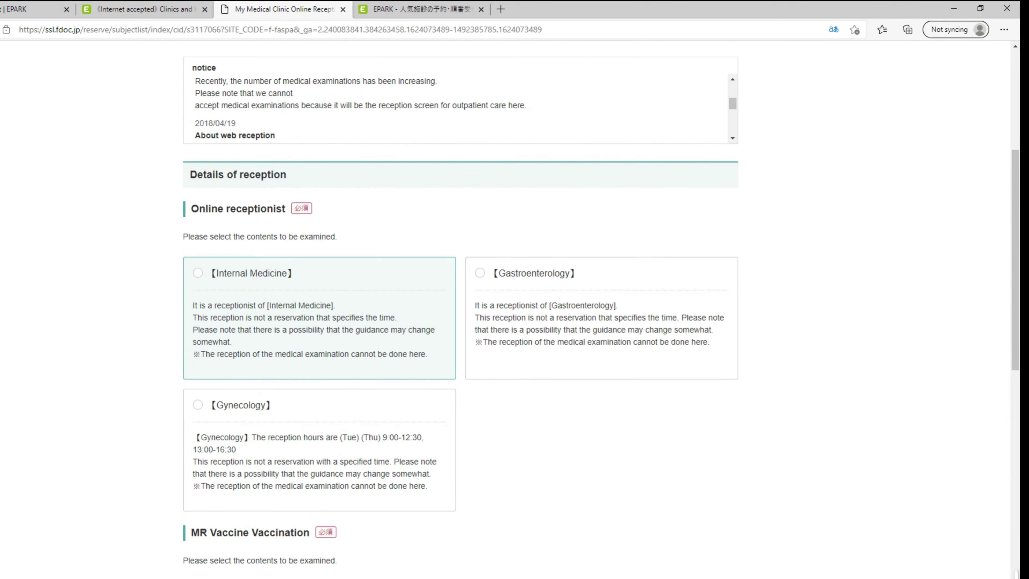
left_click(319, 365)
scroll(319, 364, "down", 9)
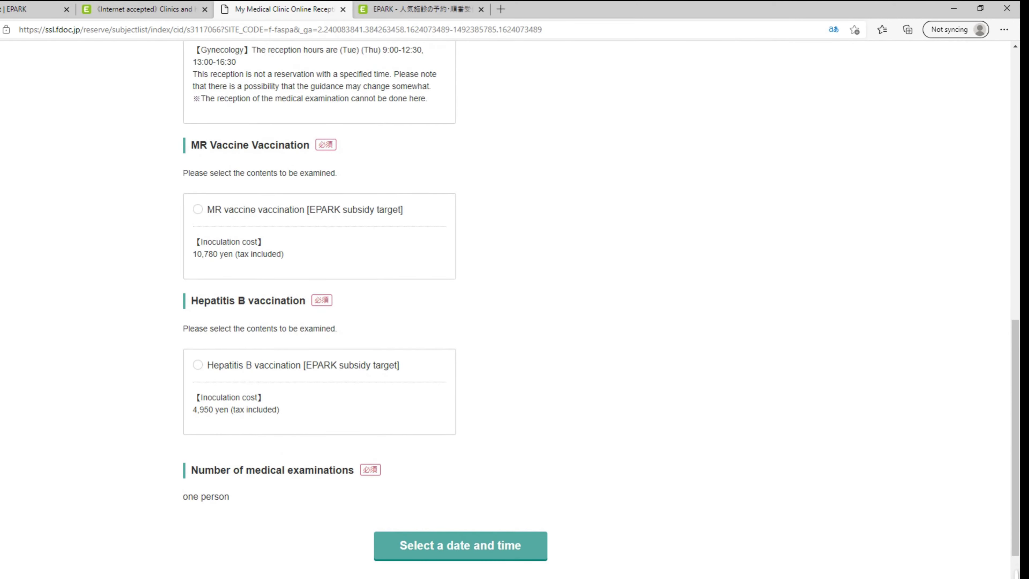
left_click(460, 545)
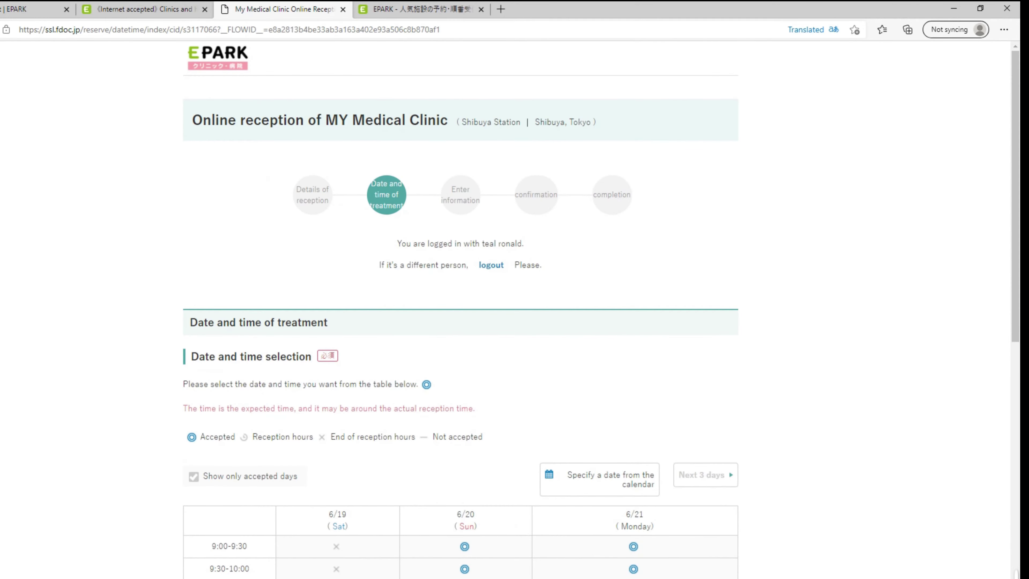
Step: Pick an available slot from the next three days, then close the reception tab to the group site list
scroll(634, 324, "down", 8)
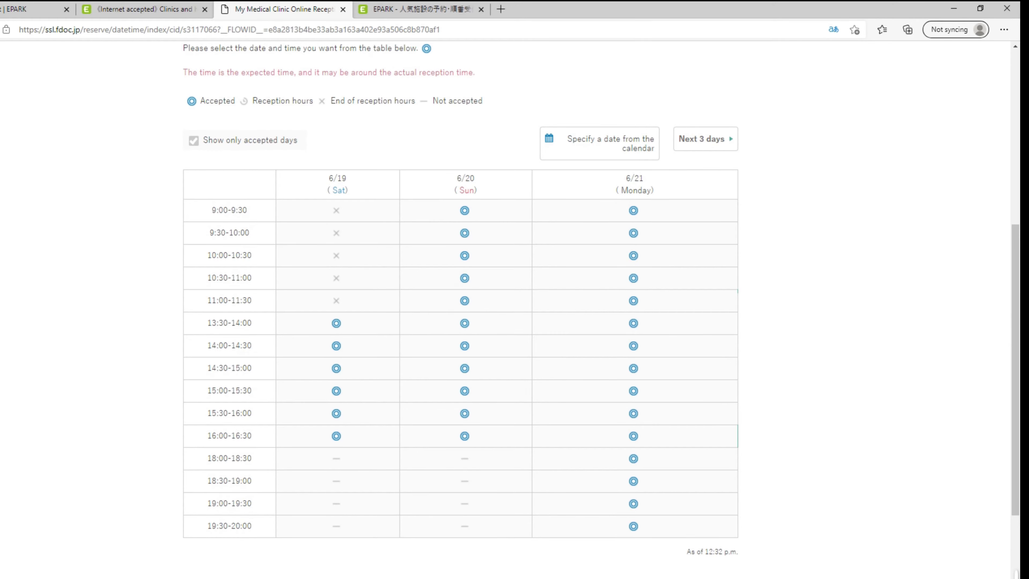
scroll(465, 300, "down", 2)
scroll(464, 300, "up", 2)
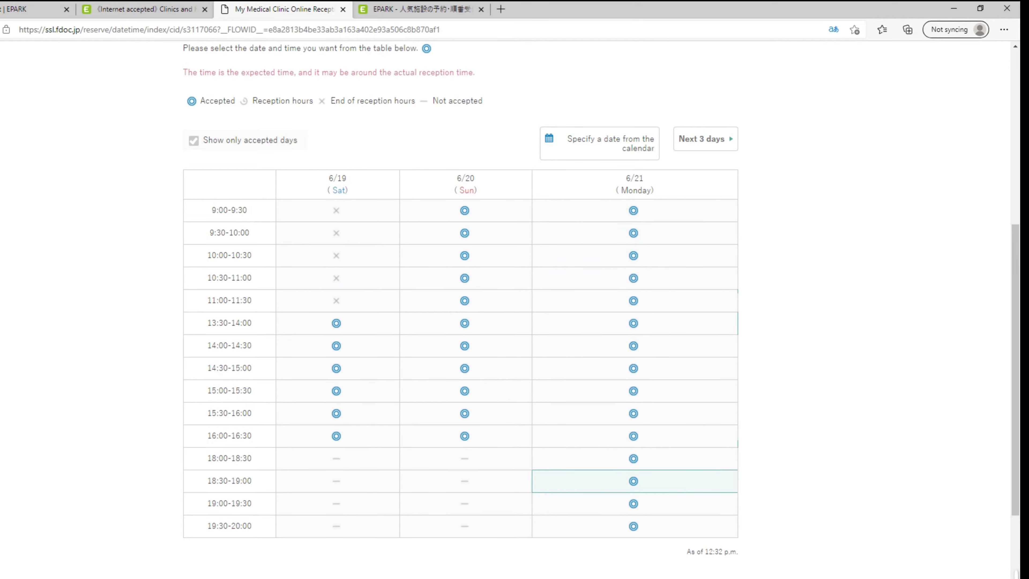
scroll(634, 334, "down", 2)
scroll(634, 333, "up", 10)
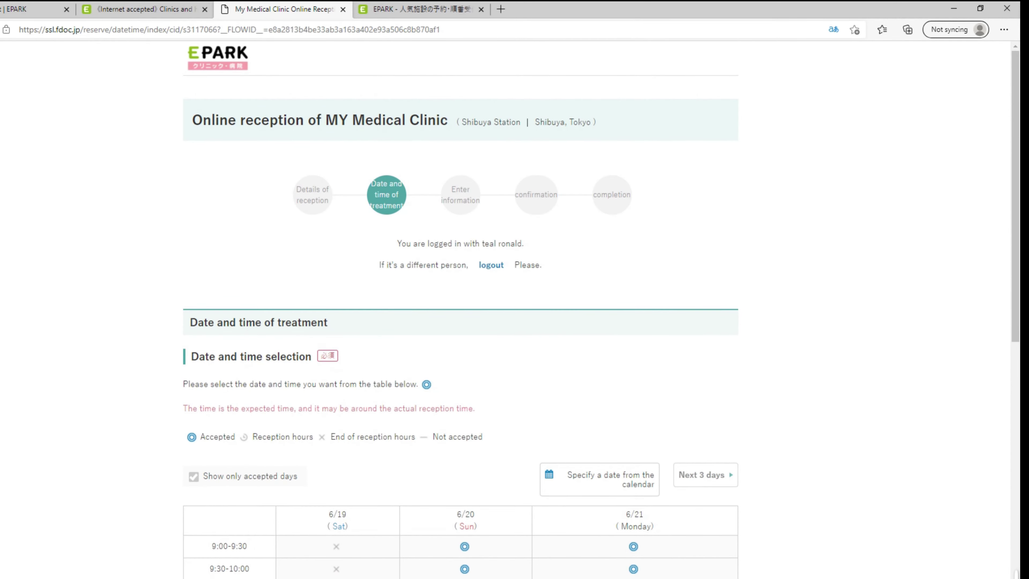
scroll(634, 462, "down", 2)
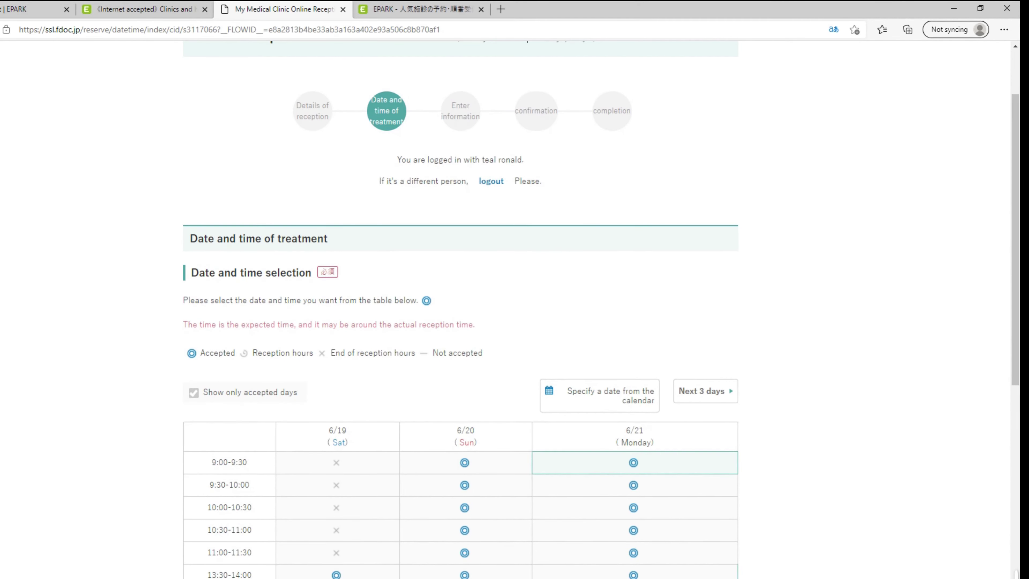
left_click(634, 462)
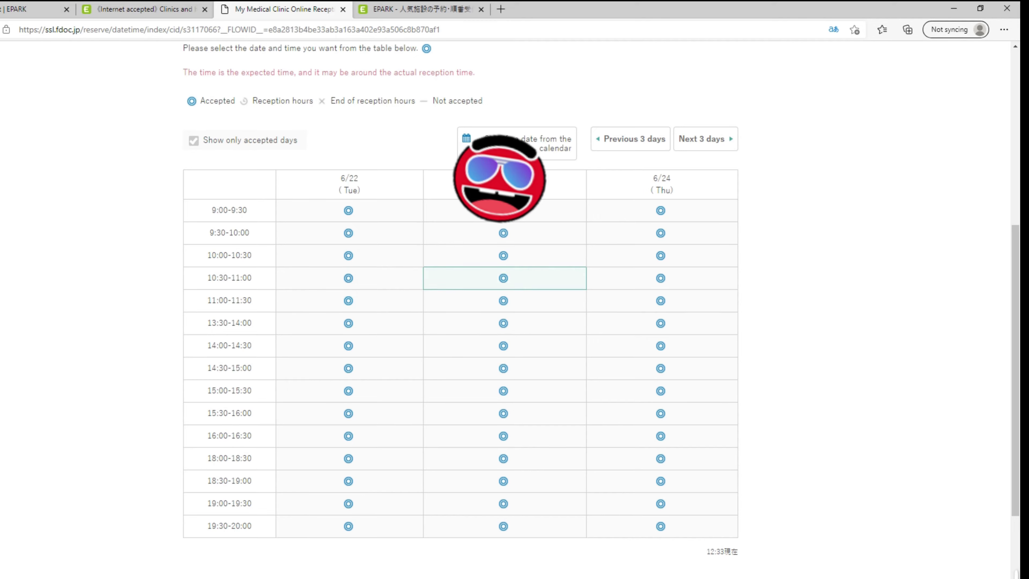
left_click(669, 256)
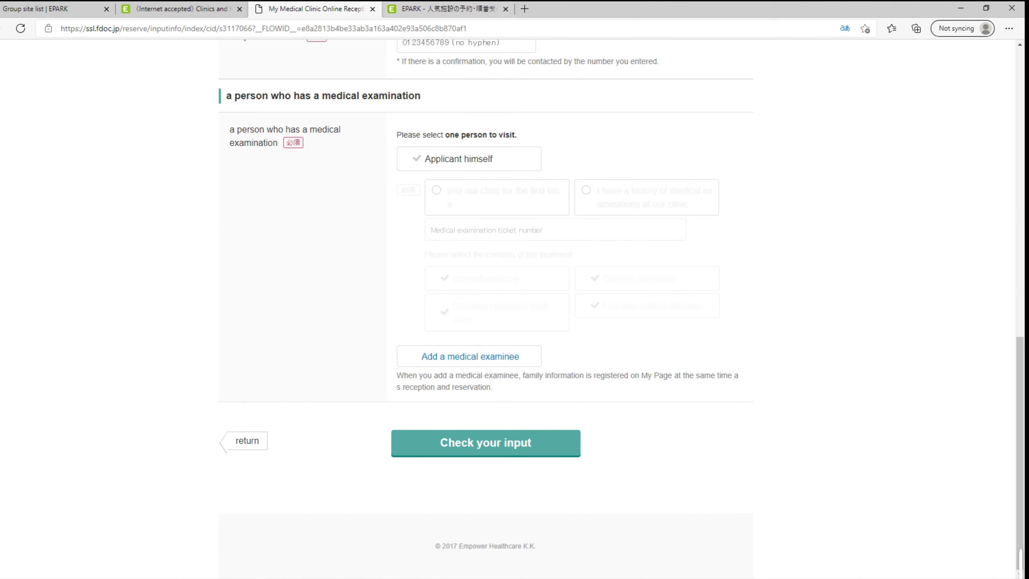
key("ctrl+w")
key("ctrl+shift+Tab")
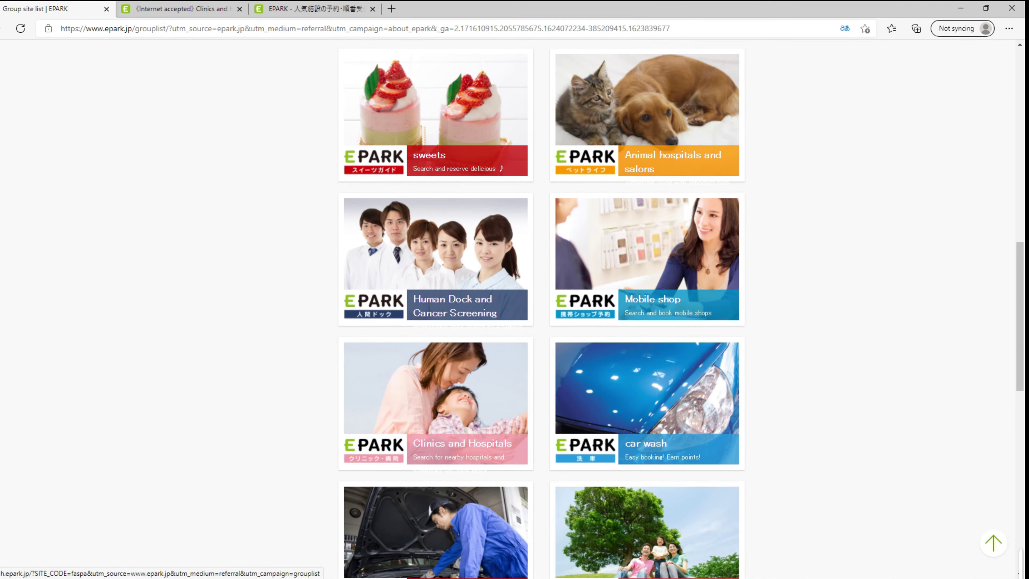
Step: Open the Lung Cancer Screening guide from the men's courses on EPARK Human Dock
left_click(435, 260)
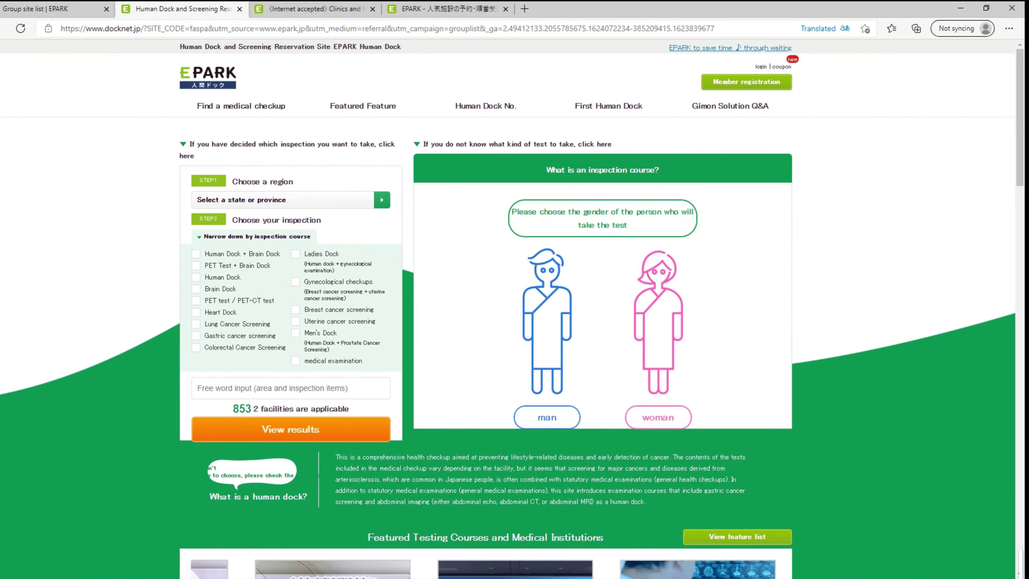
left_click(547, 417)
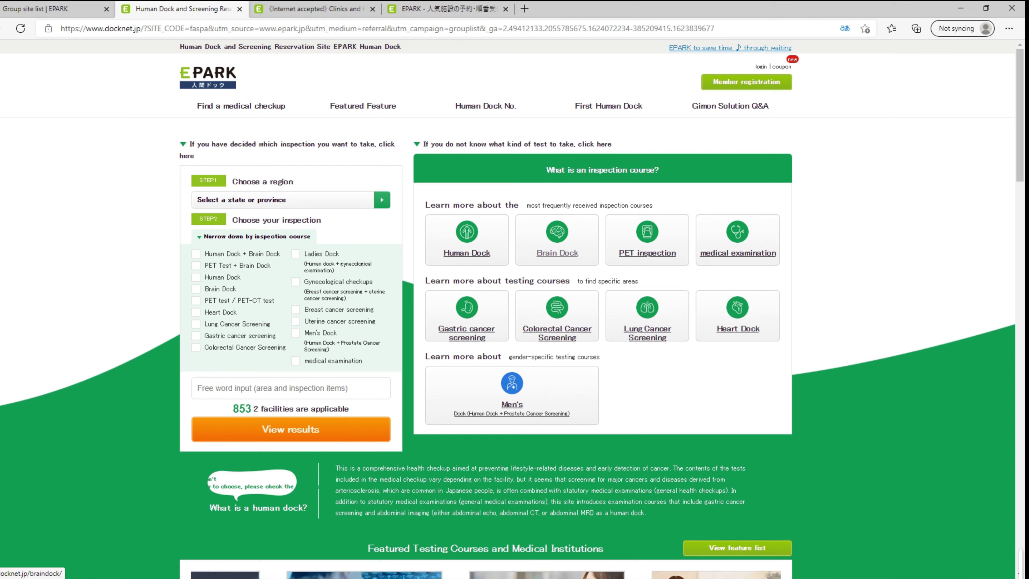
left_click(646, 333)
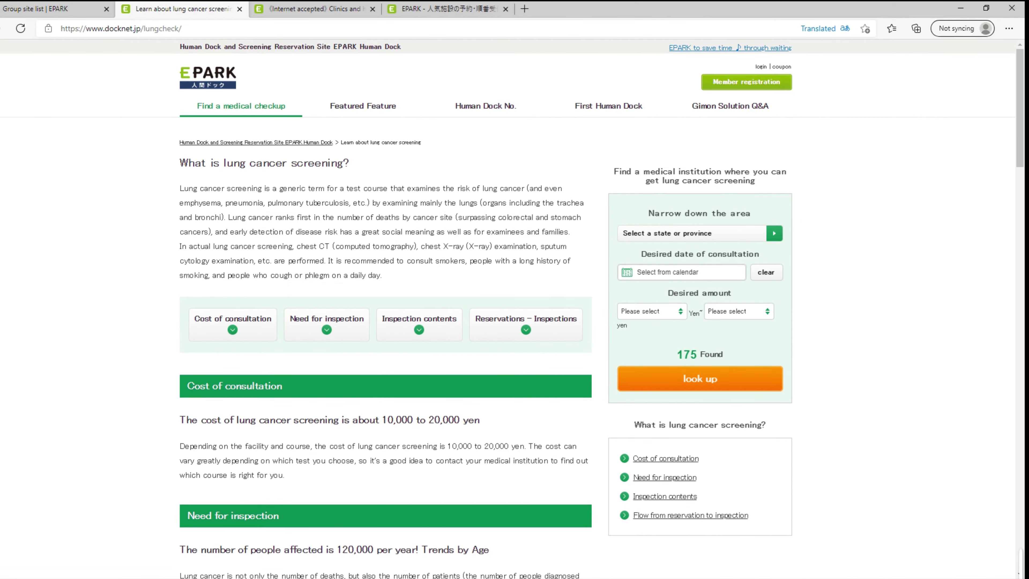
Step: Read down through the lung cancer screening article, then return to its top
scroll(384, 308, "down", 3)
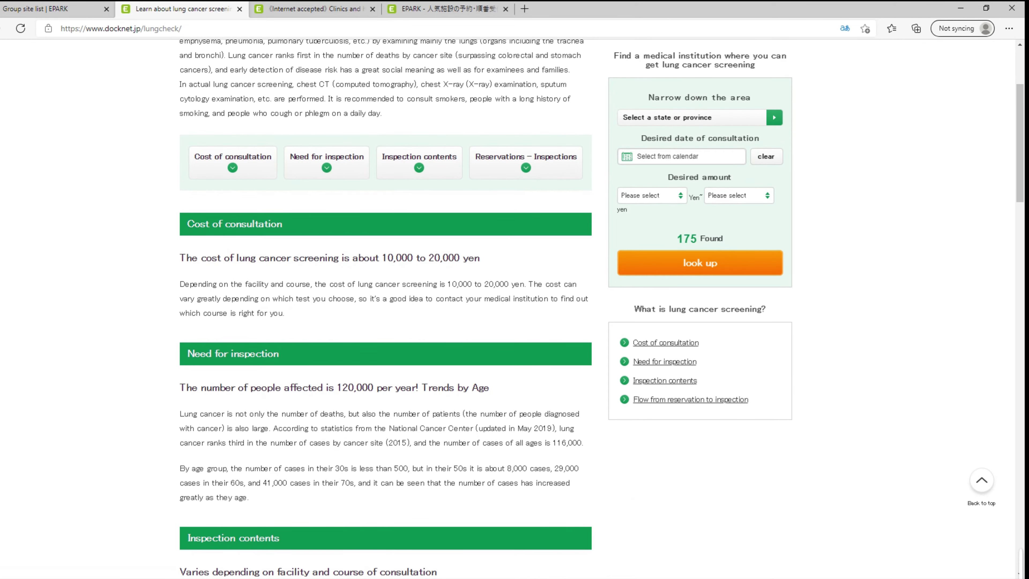
scroll(385, 308, "down", 2)
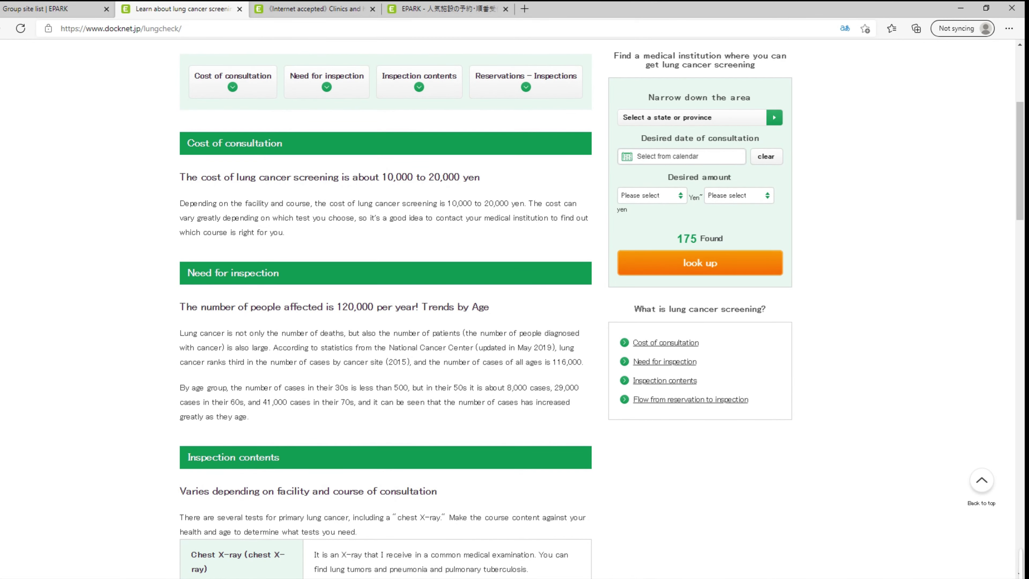
scroll(385, 308, "down", 6)
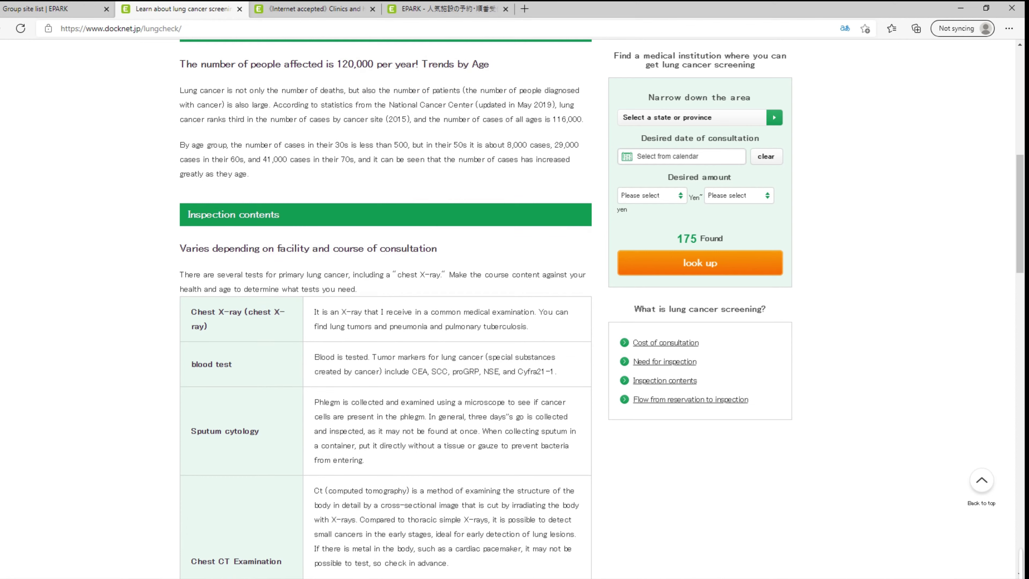
scroll(385, 308, "down", 13)
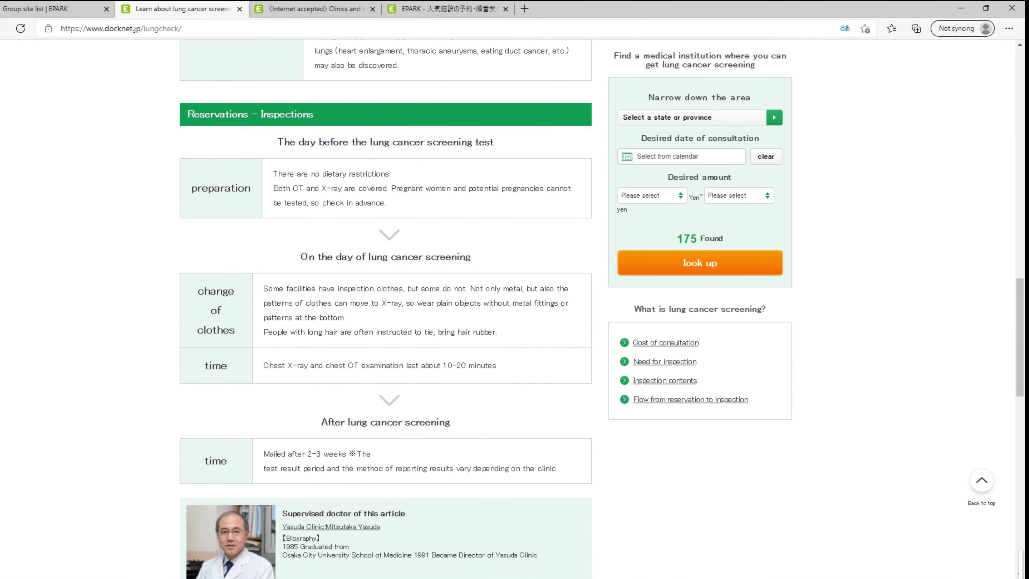
scroll(385, 308, "down", 4)
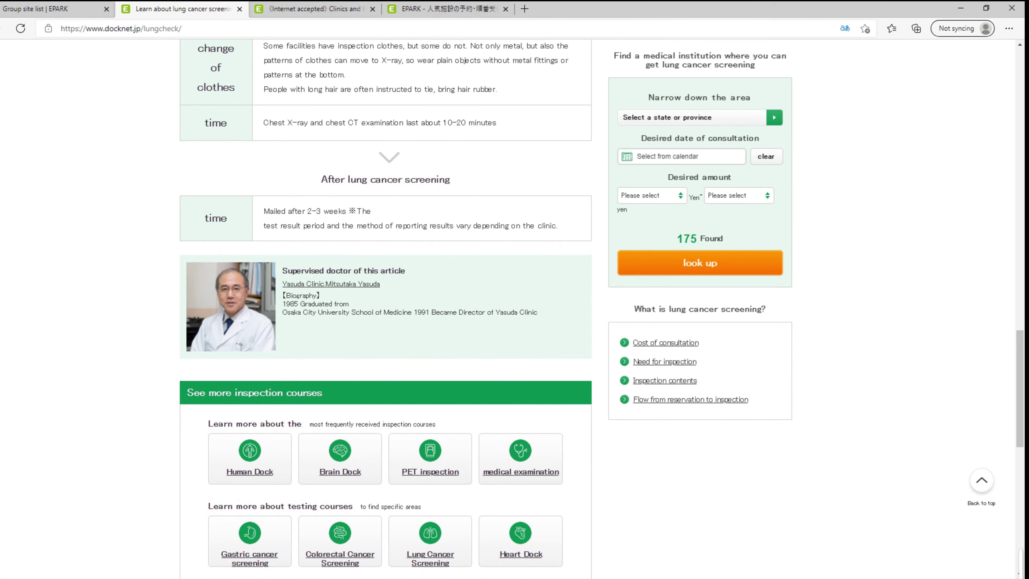
key("Home")
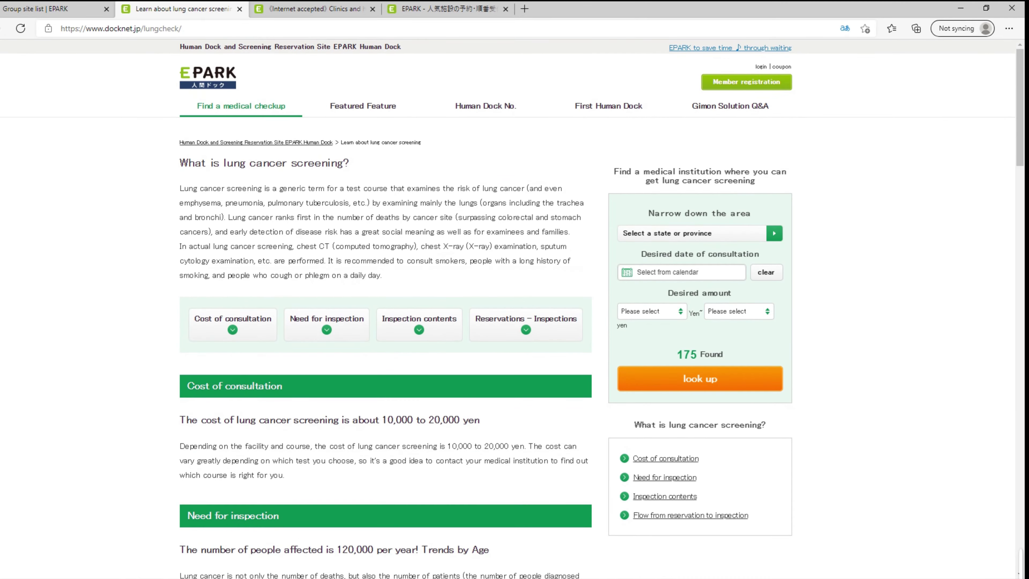
Step: Set the search area to Kanagawa Prefecture for lung cancer screening results
left_click(692, 233)
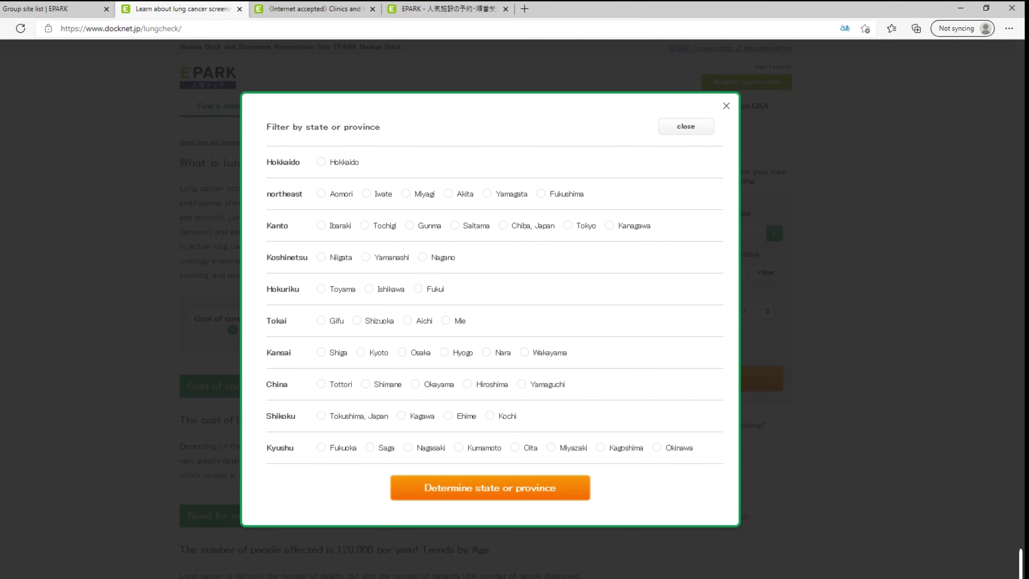
left_click(609, 225)
left_click(490, 487)
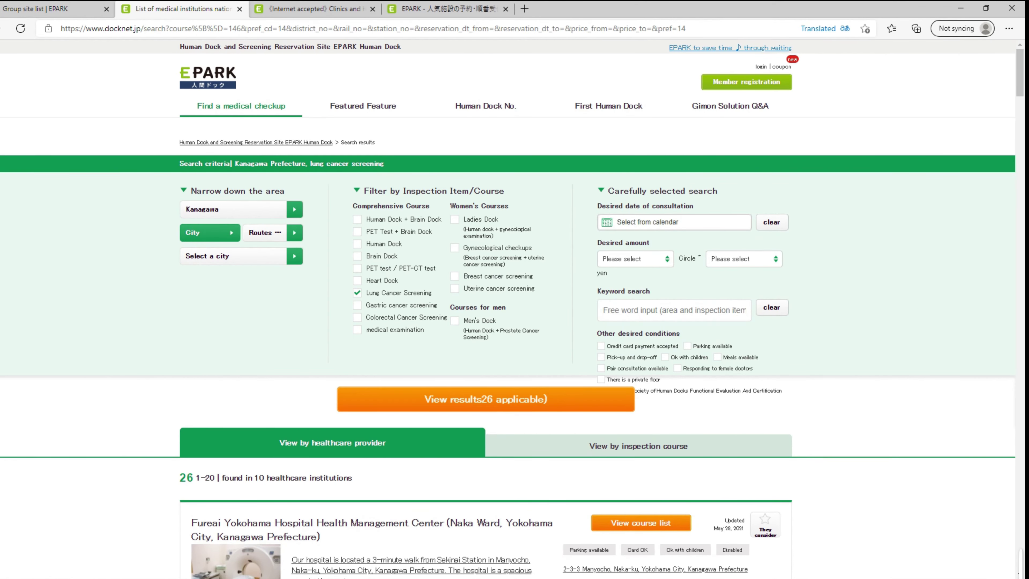
Step: Add Ladies Dock and Men's Dock filters, see 0 results, and return to the group site list
scroll(515, 308, "down", 2)
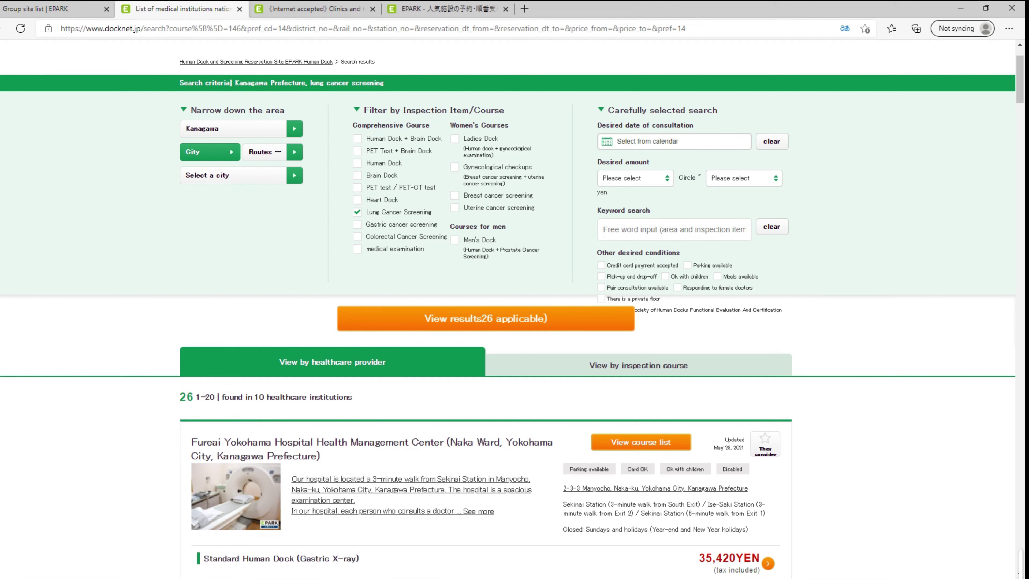
left_click(454, 138)
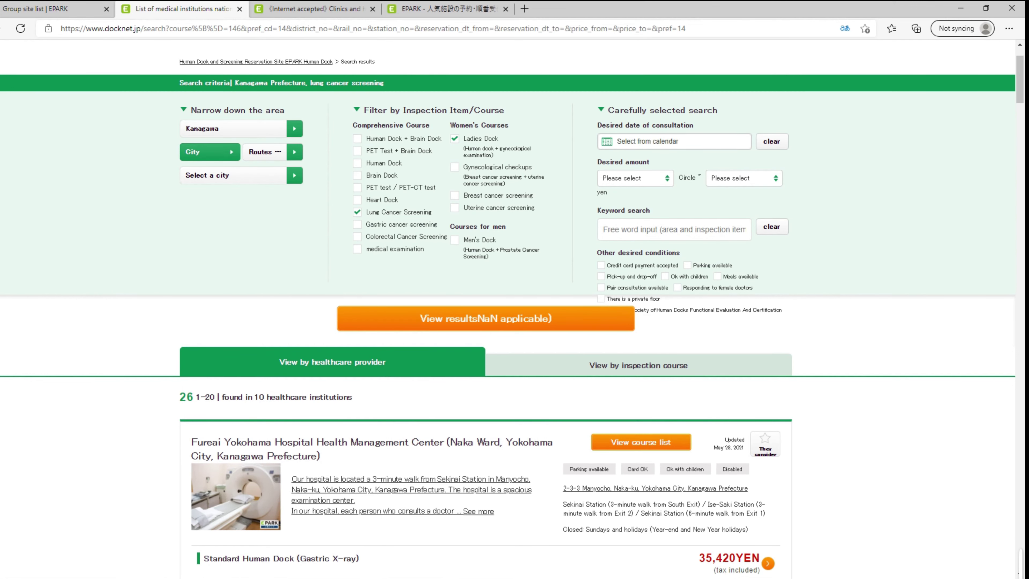
left_click(456, 320)
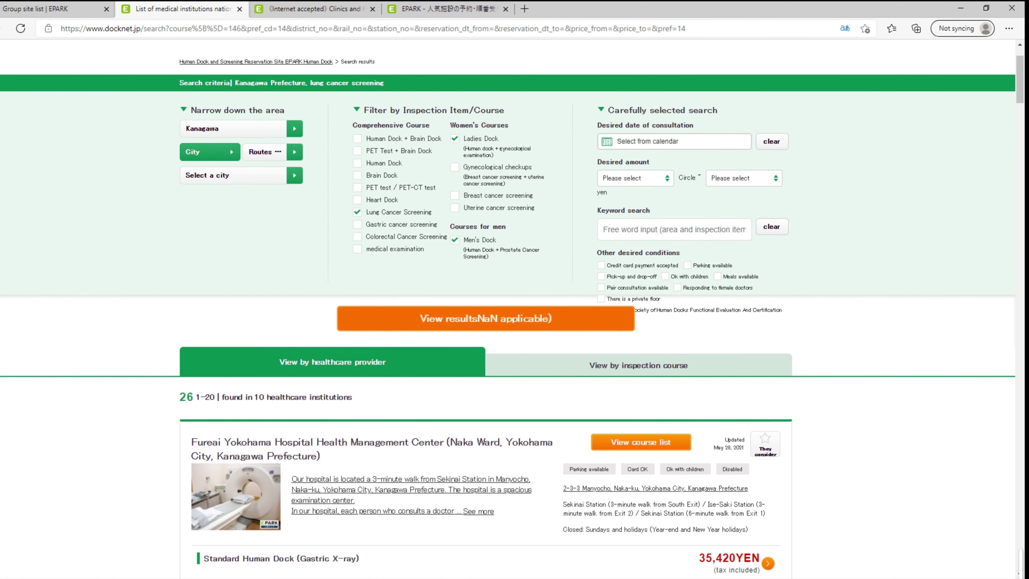
scroll(514, 308, "down", 5)
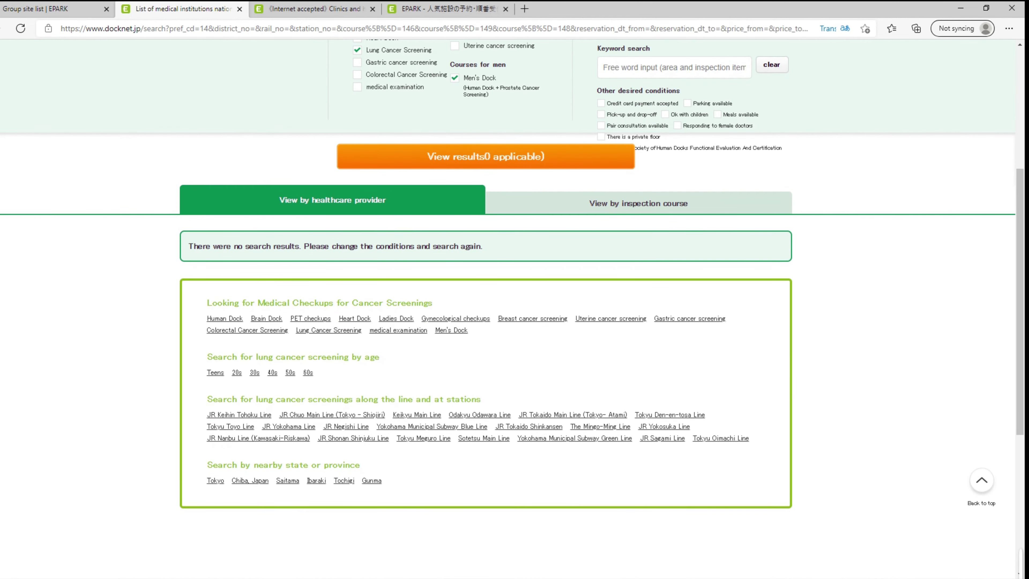
scroll(514, 308, "down", 3)
scroll(514, 308, "up", 8)
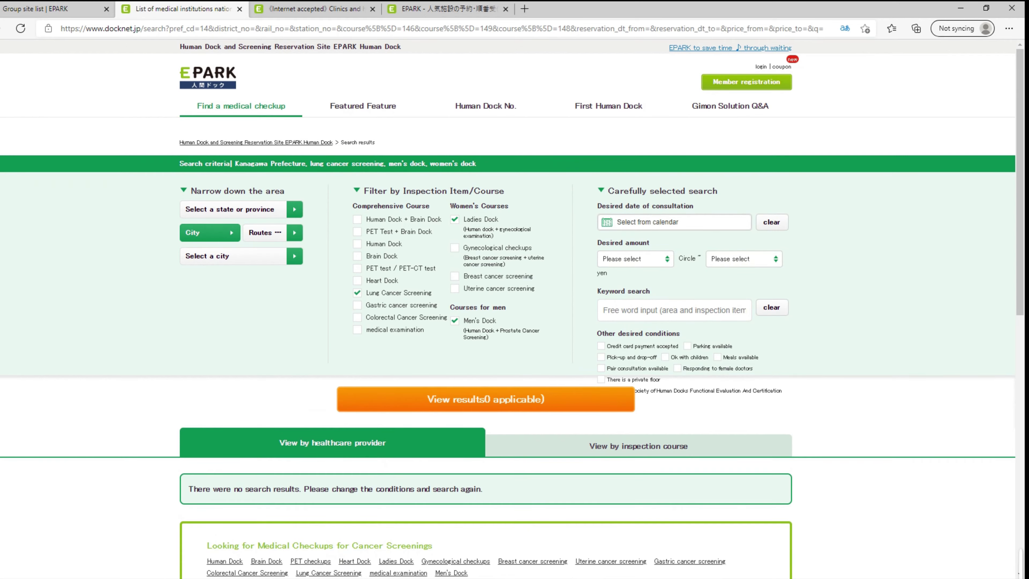
key("ctrl+shift+Tab")
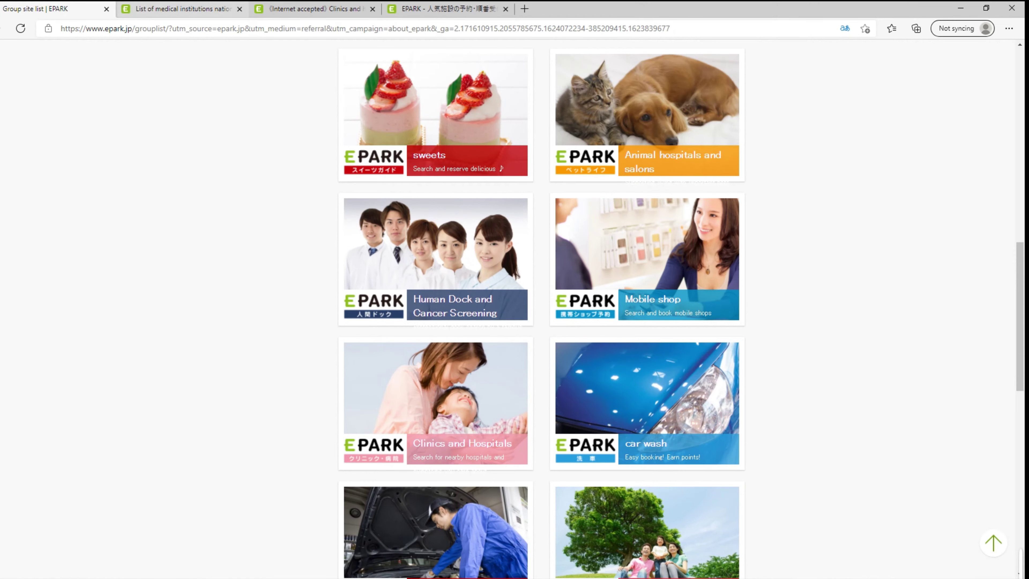
Step: Close the medical institutions, clinic and main EPARK site tabs
key("ctrl+Tab")
key("ctrl+w")
key("ctrl+Tab")
key("ctrl+w")
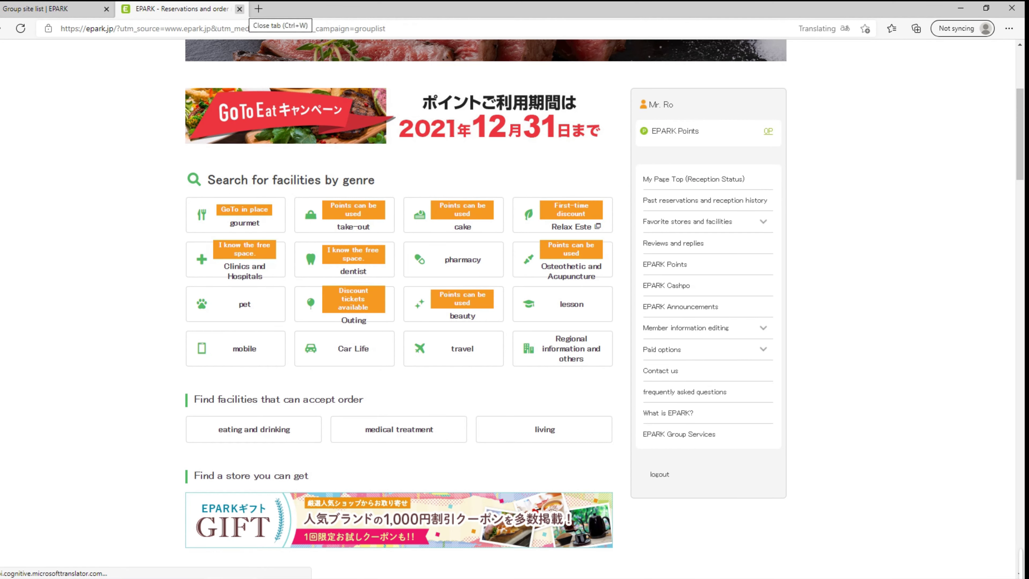
key("ctrl+w")
Step: Open EPARK Gourmet and search restaurants in the 'tokyo' area
scroll(541, 308, "up", 10)
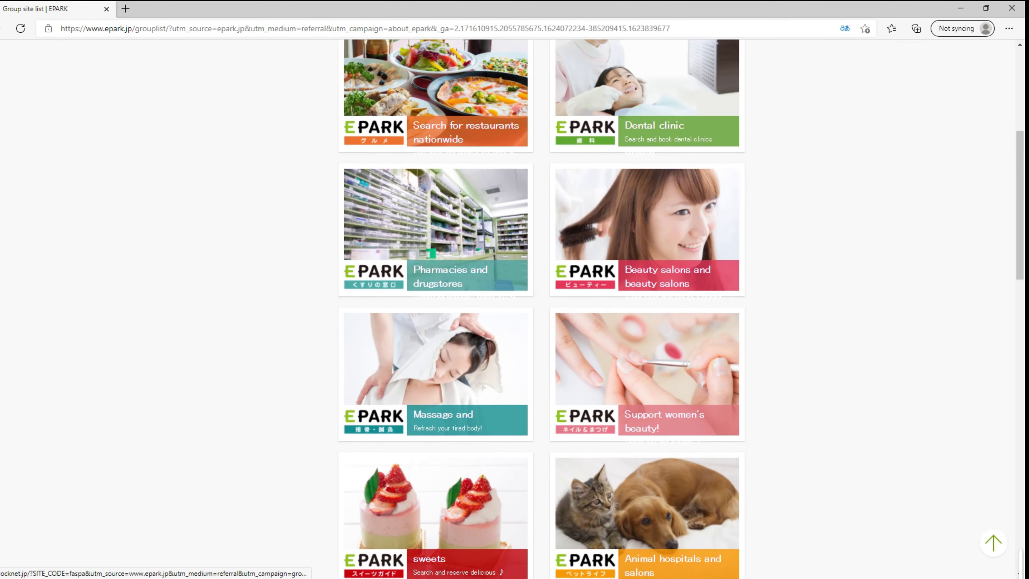
left_click(435, 171)
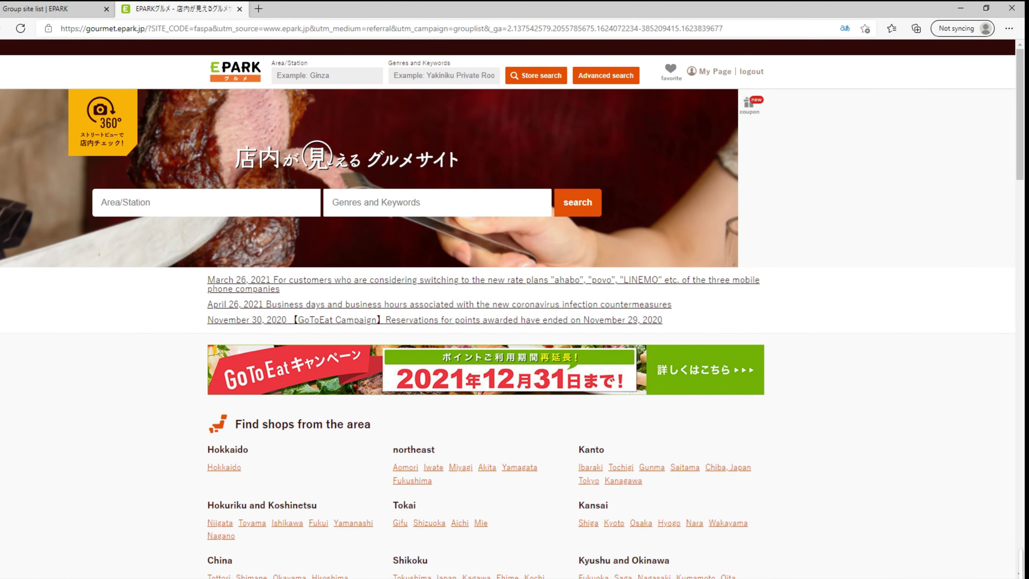
type("tokyo")
key("Return")
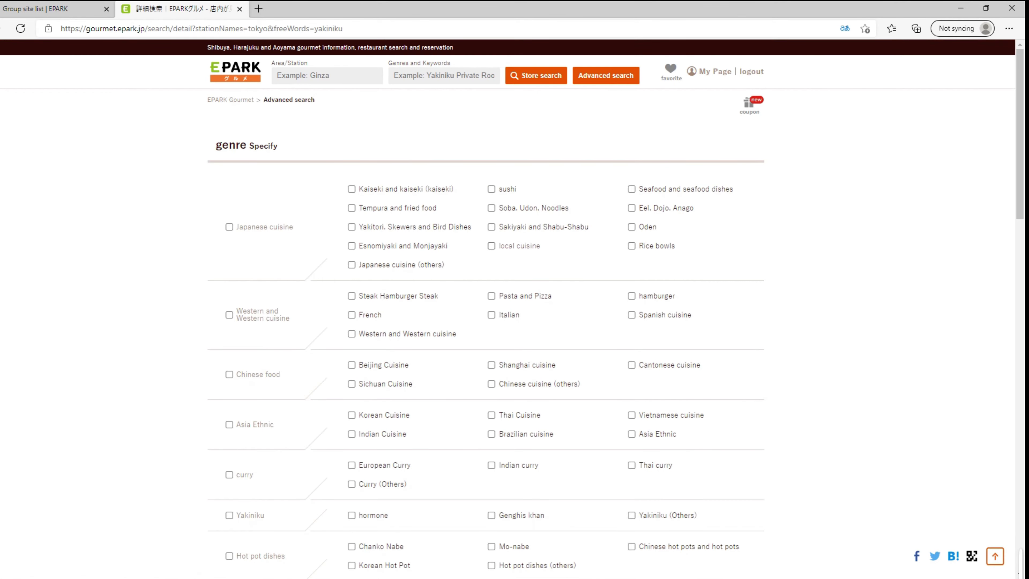
Step: Select the Japanese, Western, Asia Ethnic and curry genres and run the store search
left_click(229, 227)
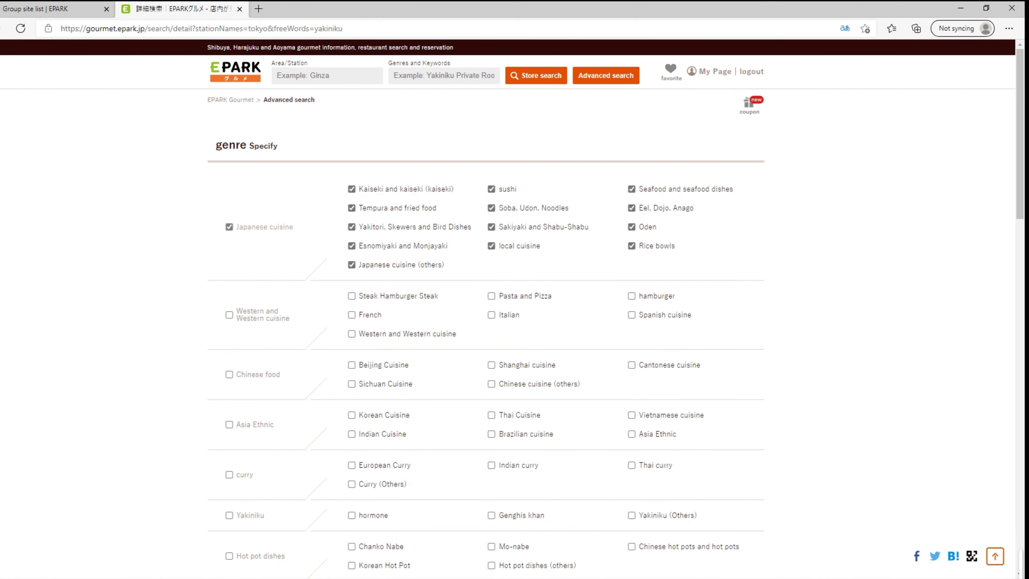
scroll(514, 308, "down", 2)
left_click(229, 234)
scroll(515, 308, "down", 2)
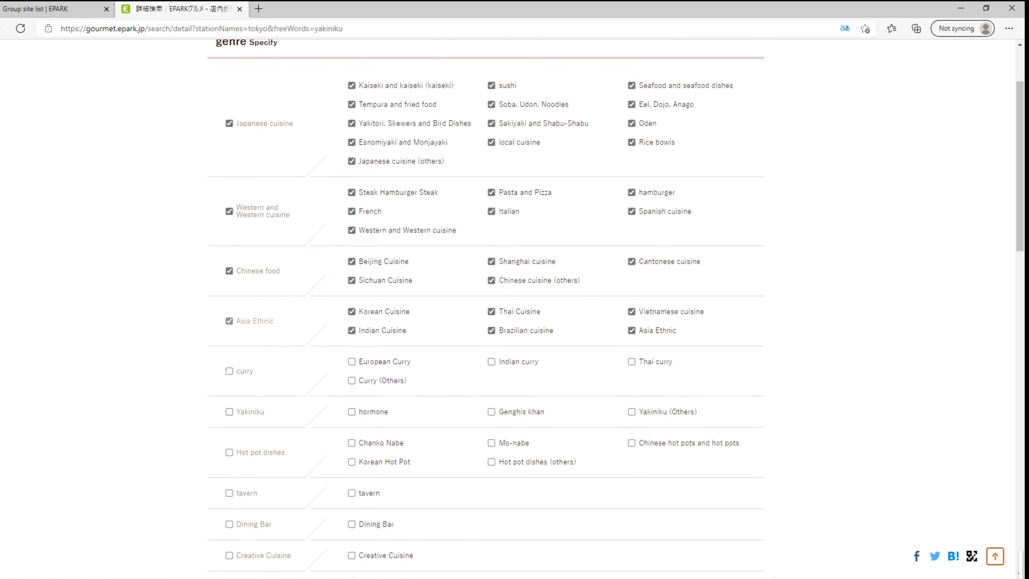
left_click(229, 343)
left_click(229, 394)
scroll(514, 308, "up", 4)
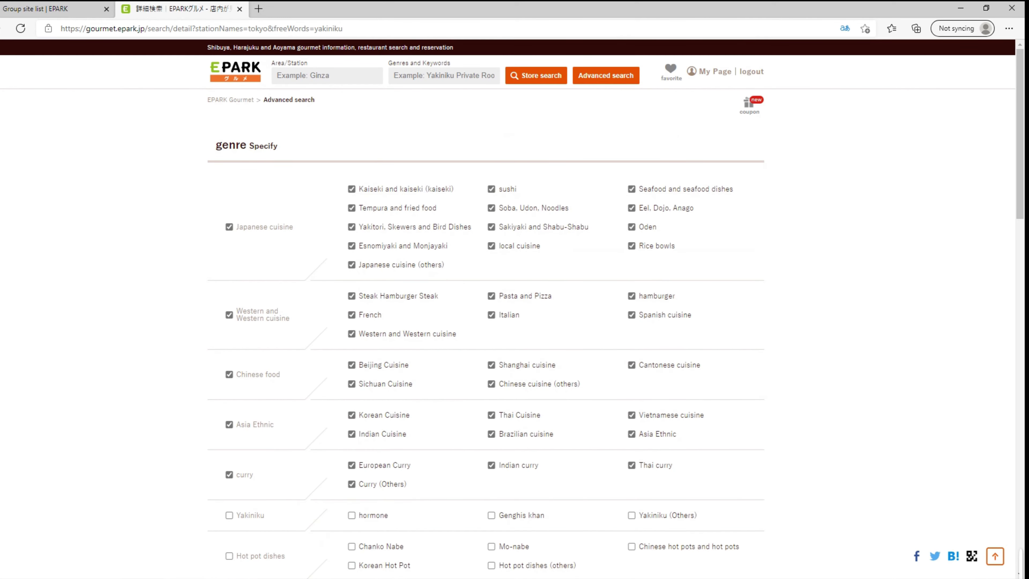
left_click(536, 75)
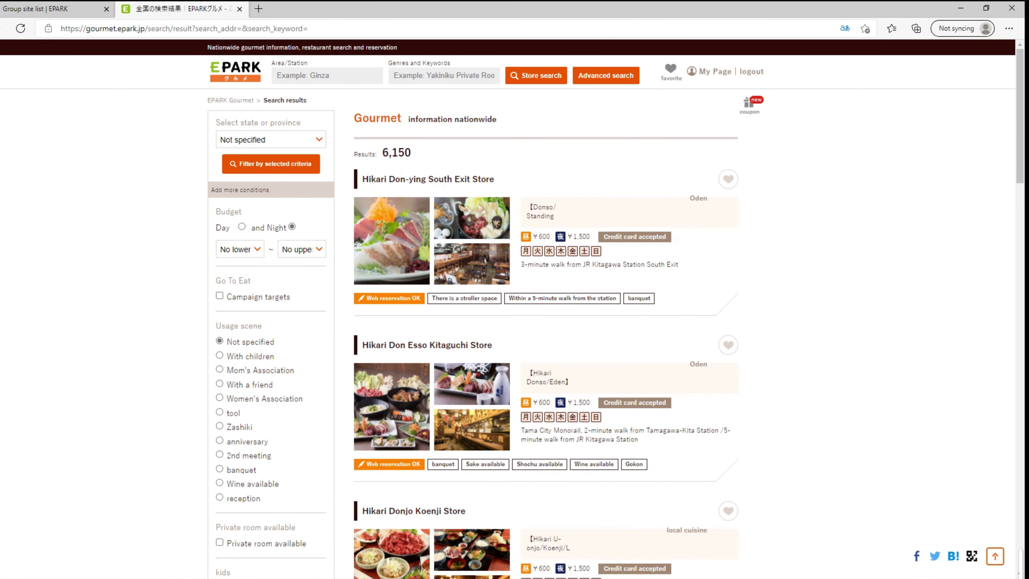
Step: Look over the first stores in the 6,150 restaurant results, then scroll back up
scroll(515, 308, "down", 3)
scroll(515, 308, "down", 2)
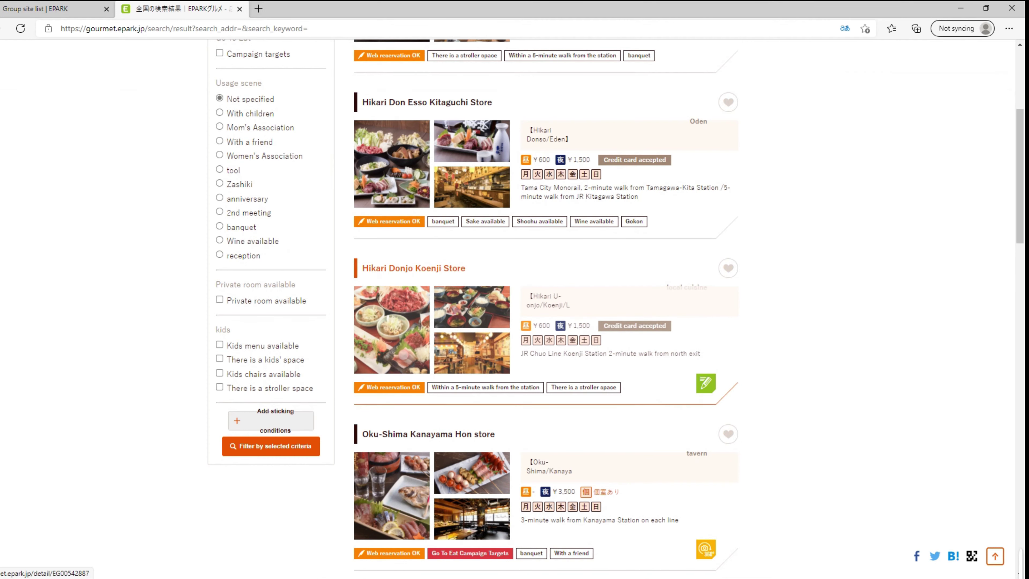
scroll(514, 308, "up", 5)
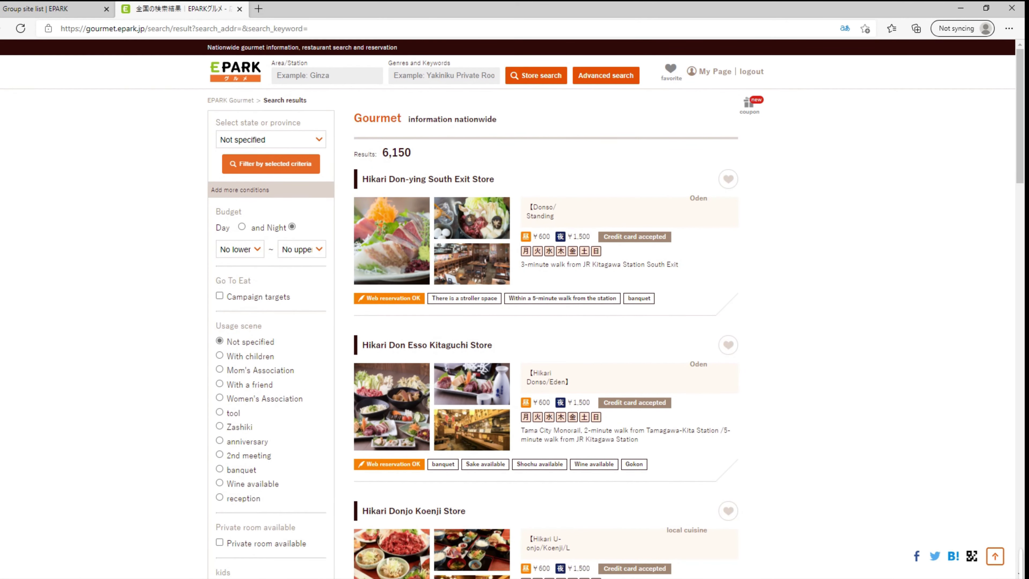